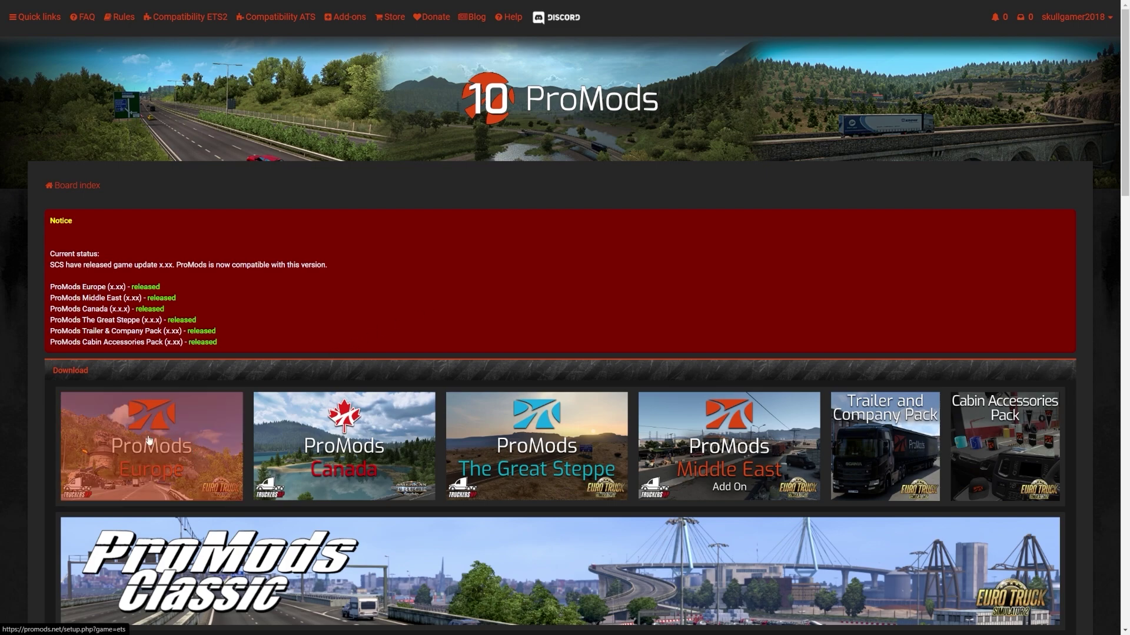
- Start the ProMods Europe installation from its download tile, reaching step 1 of 4
{"action": "left_click", "coordinate": [183, 441]}
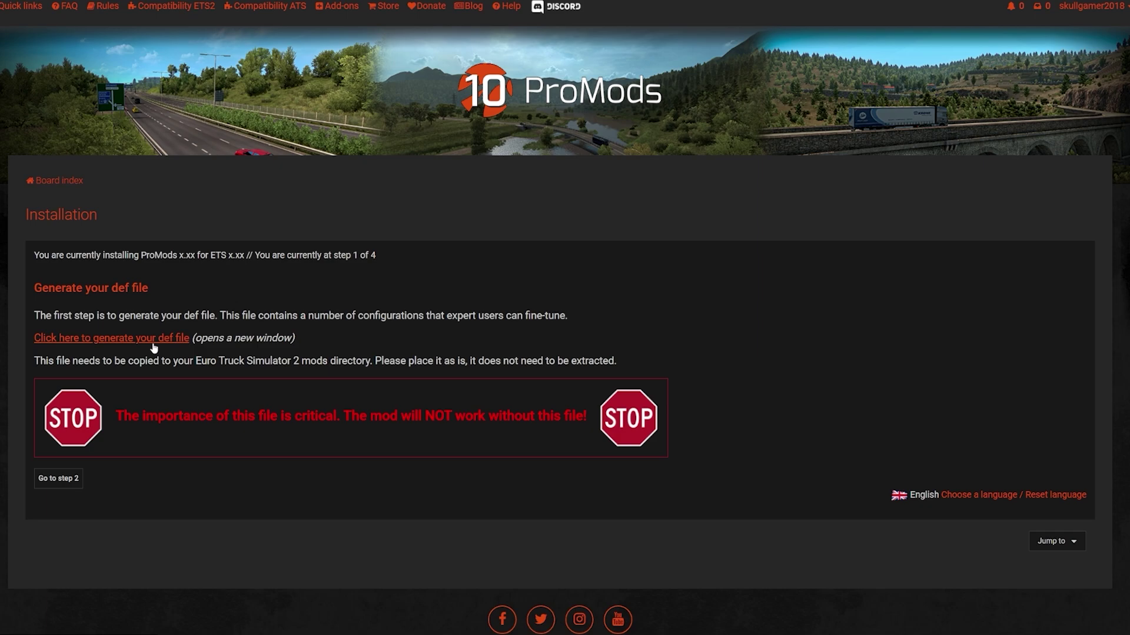
- Generate and download the ProMods def file with default damage level and standard vegetation distance
{"action": "left_click", "coordinate": [153, 342]}
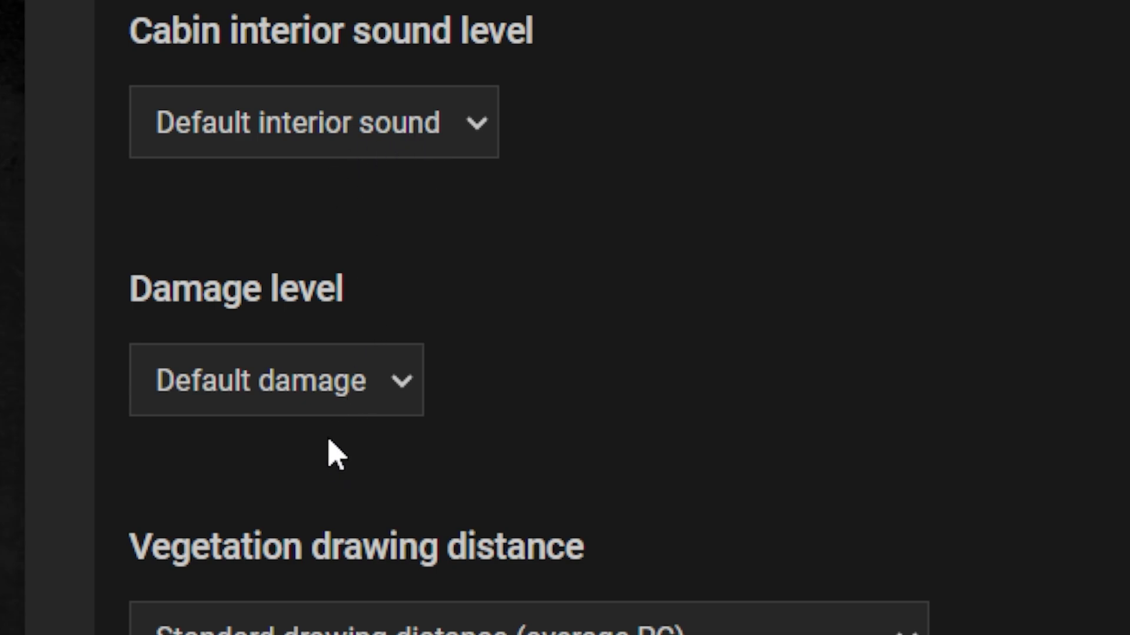
{"action": "left_click", "coordinate": [364, 399]}
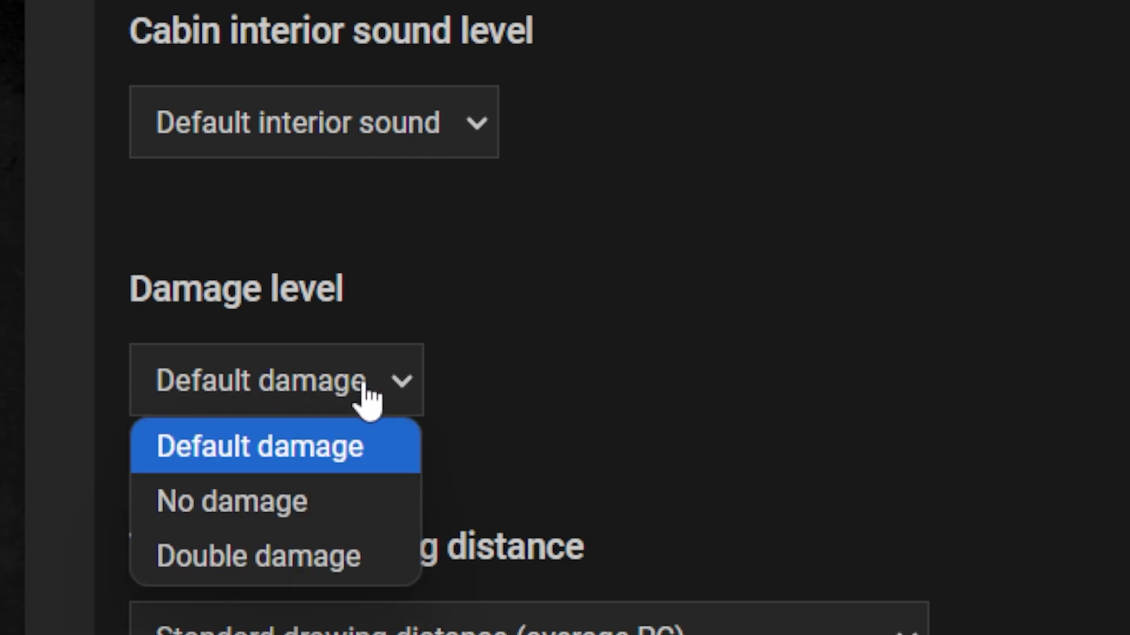
{"action": "left_click", "coordinate": [310, 462]}
{"action": "scroll", "coordinate": [588, 547], "scroll_direction": "down", "scroll_amount": 6}
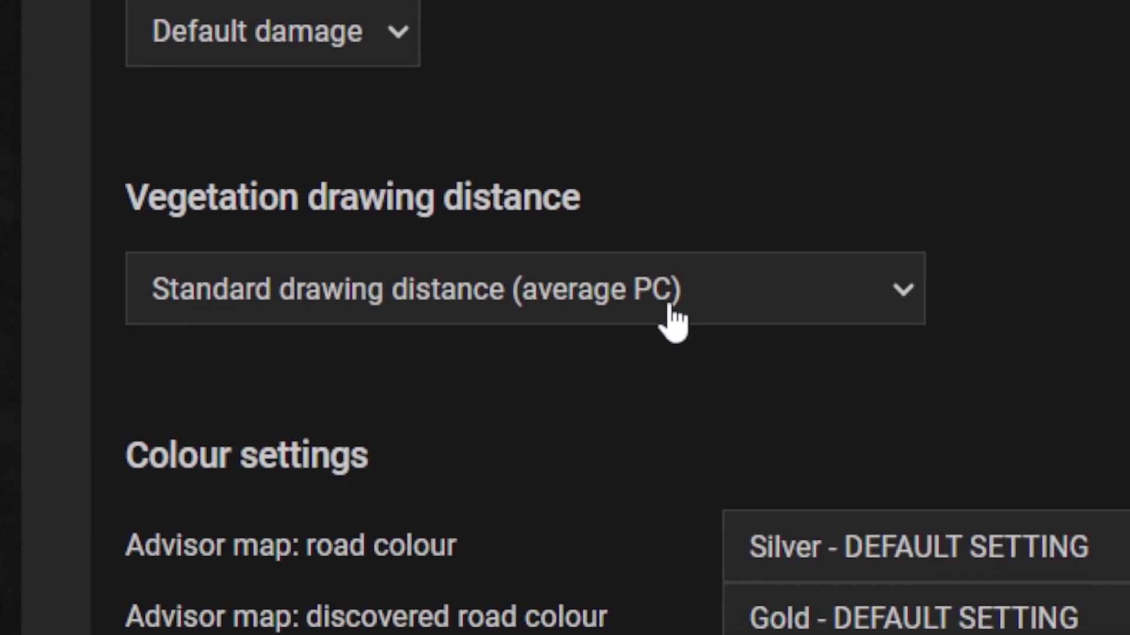
{"action": "left_click", "coordinate": [797, 309]}
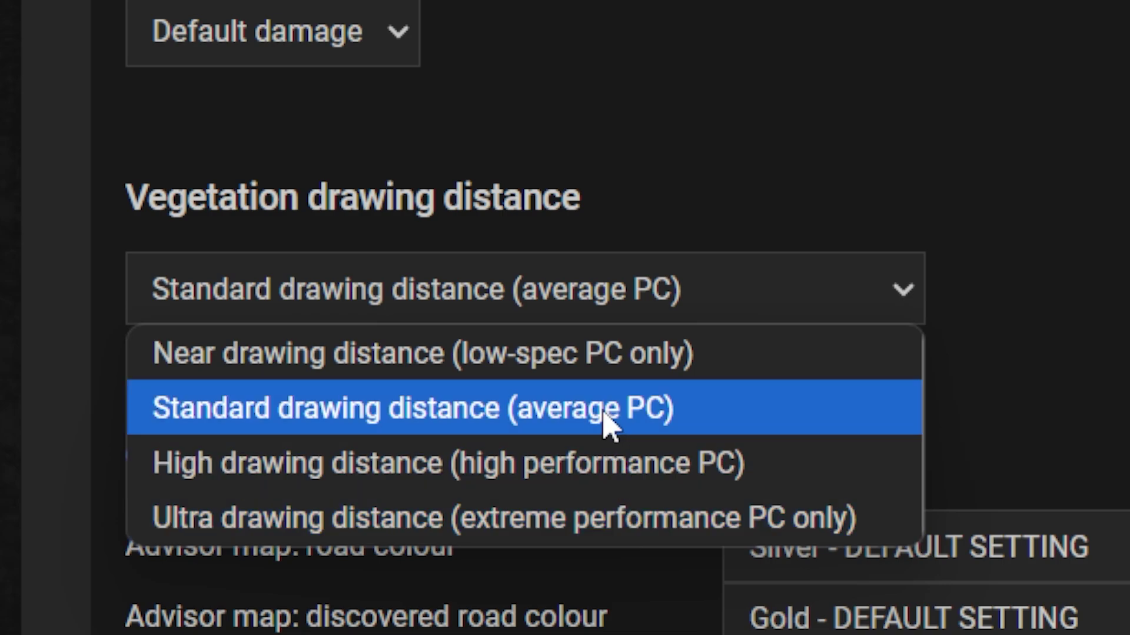
{"action": "left_click", "coordinate": [609, 421]}
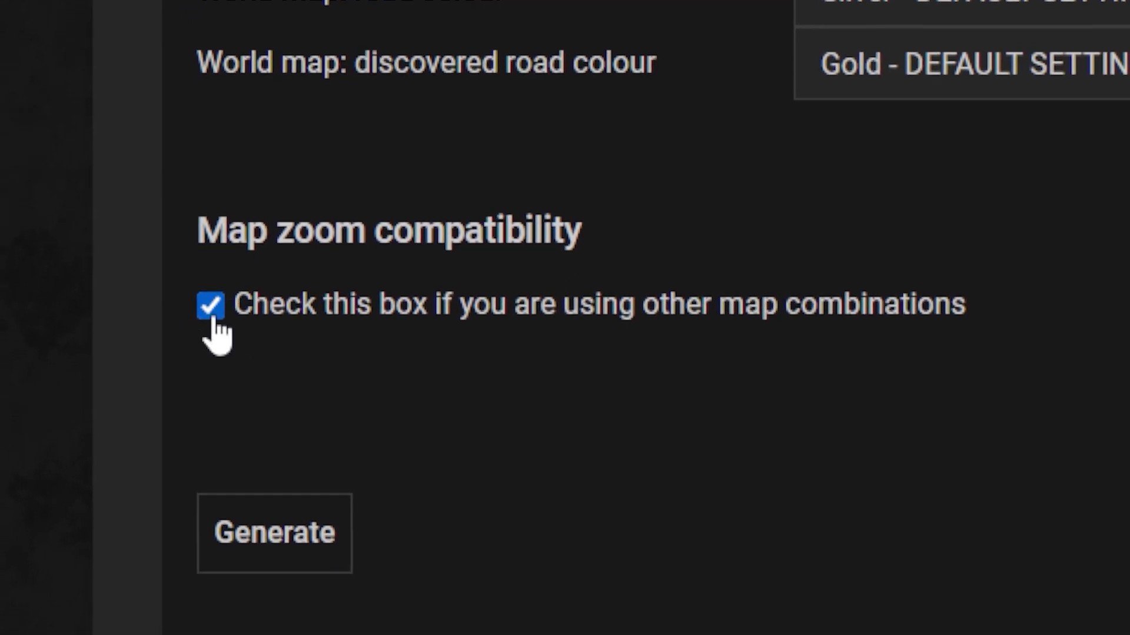
{"action": "left_click", "coordinate": [307, 556]}
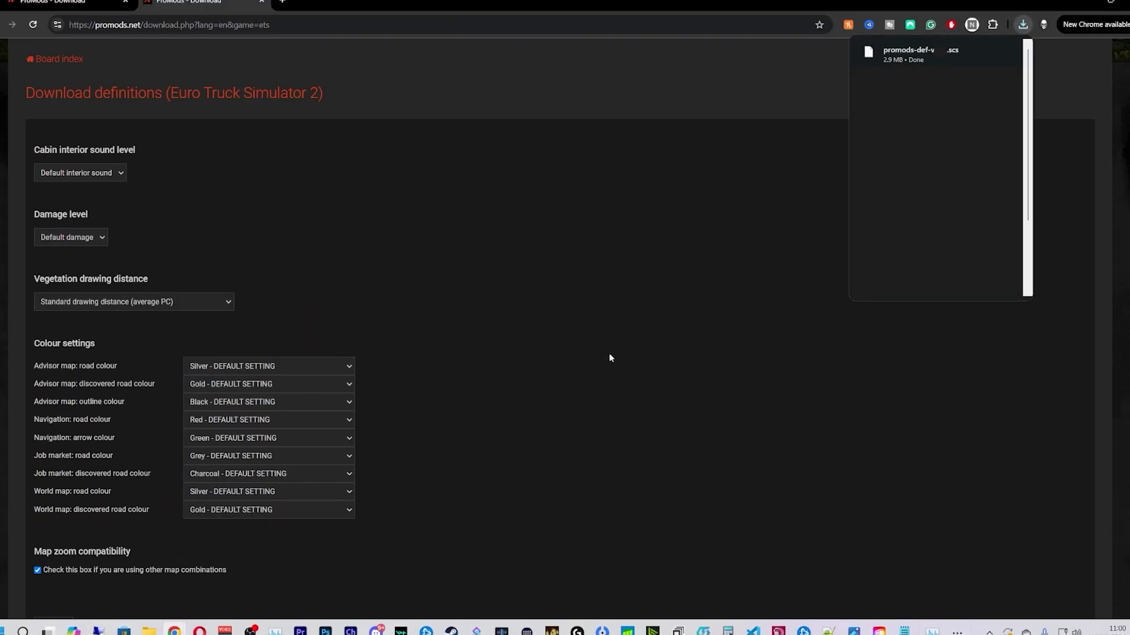
- Go to installation step 2 and choose the free split-archive Standard Download
{"action": "left_click", "coordinate": [64, 2]}
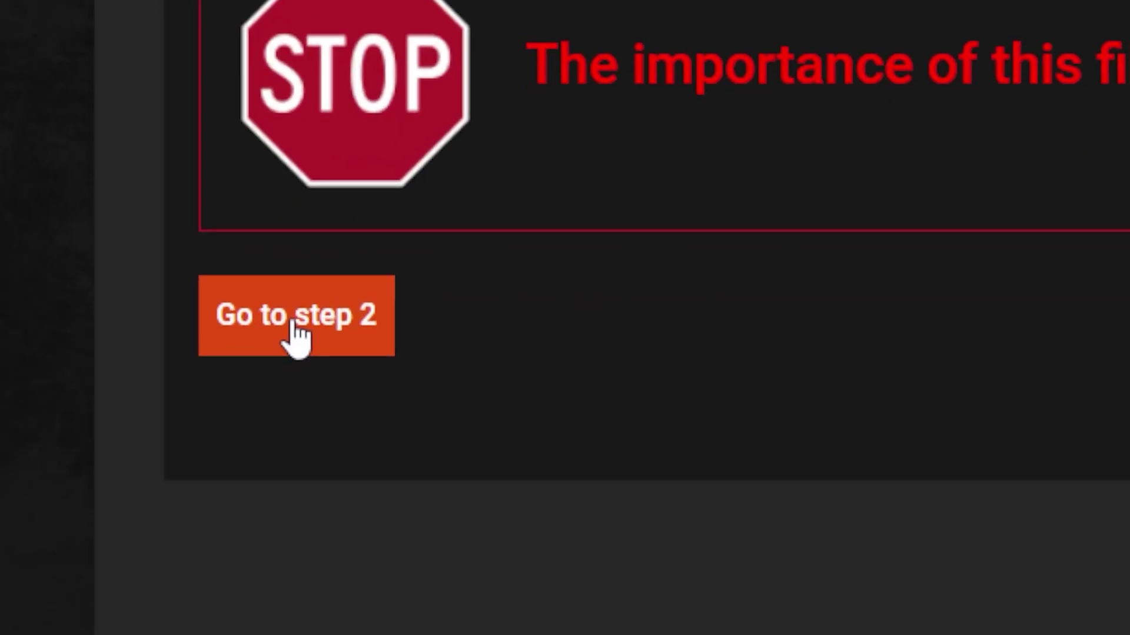
{"action": "left_click", "coordinate": [300, 332]}
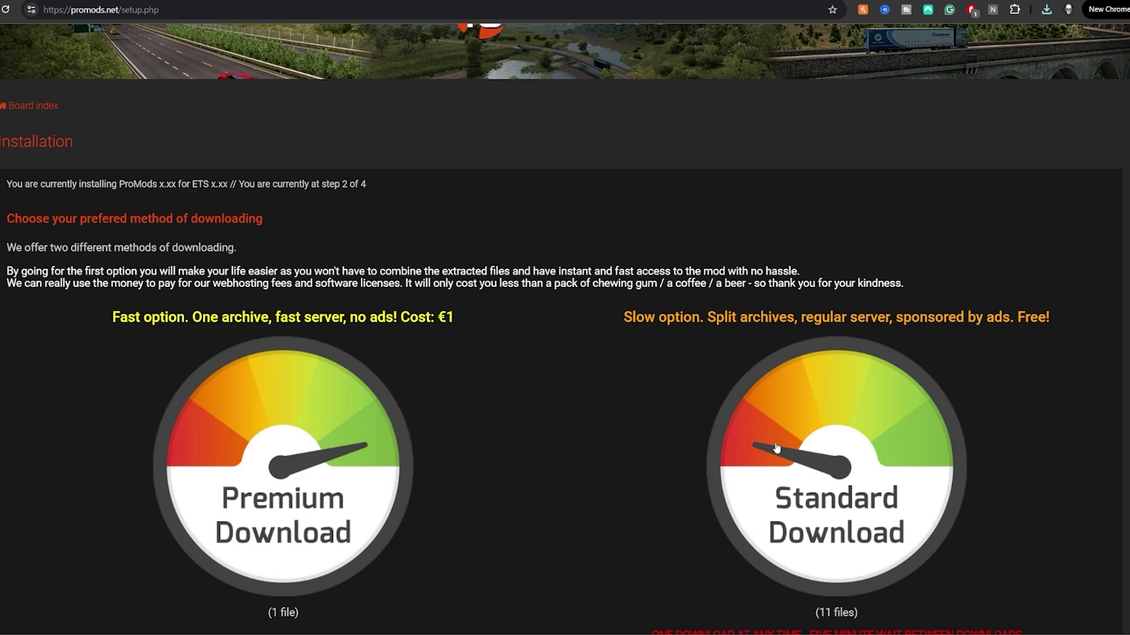
{"action": "scroll", "coordinate": [796, 442], "scroll_direction": "down", "scroll_amount": 1}
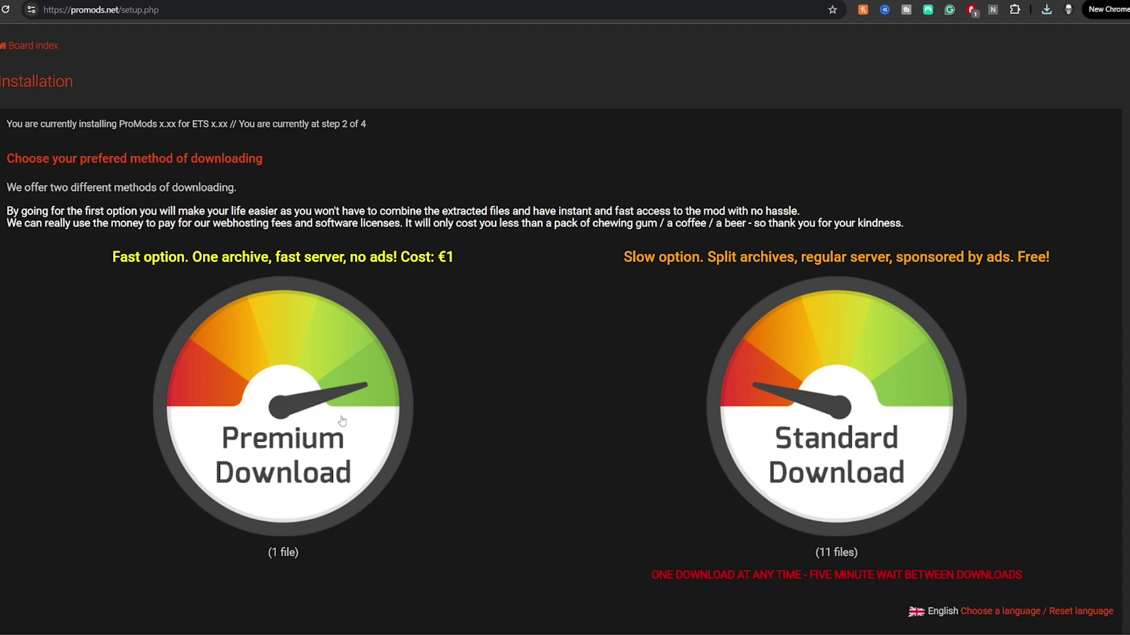
{"action": "left_click", "coordinate": [760, 411]}
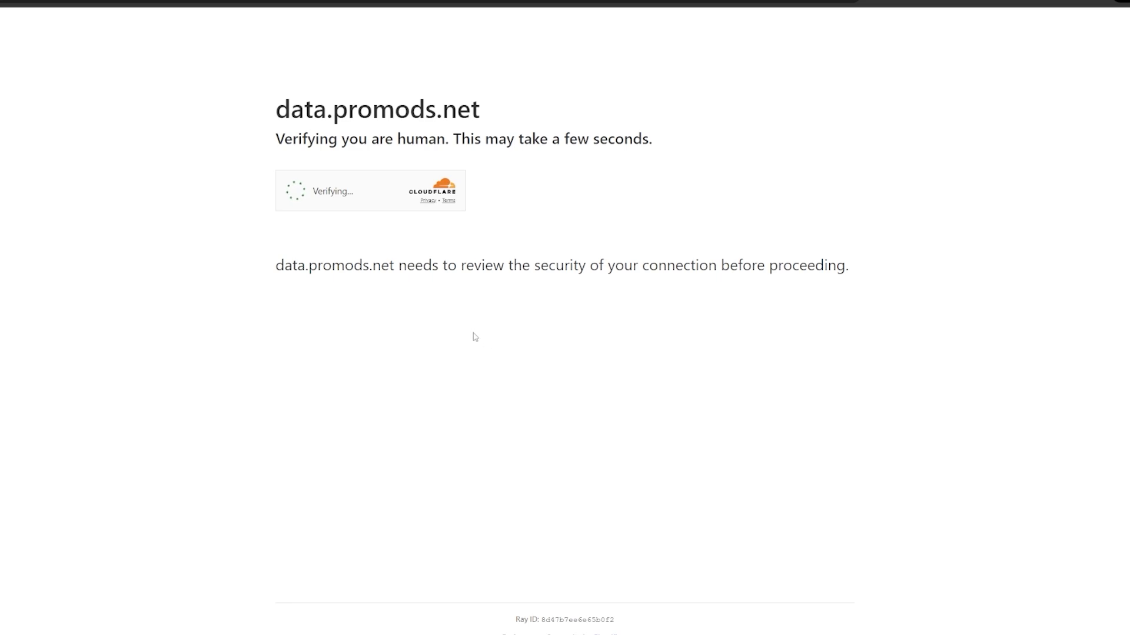
- Tick Cloudflare's 'Verify you are human' checkbox so the ProMods archive parts download
{"action": "left_click", "coordinate": [293, 194]}
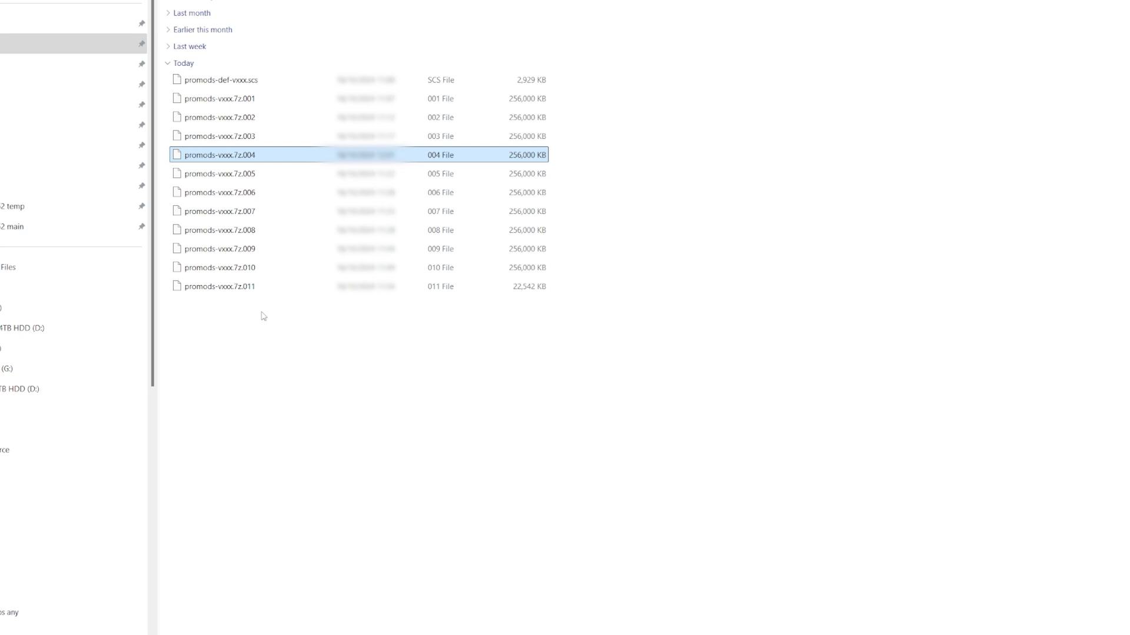
- Extract promods-vxxx.7z.001 through .011 in place with 7-Zip's Extract Here
{"action": "left_click_drag", "start_coordinate": [262, 316], "coordinate": [263, 104]}
{"action": "right_click", "coordinate": [252, 109]}
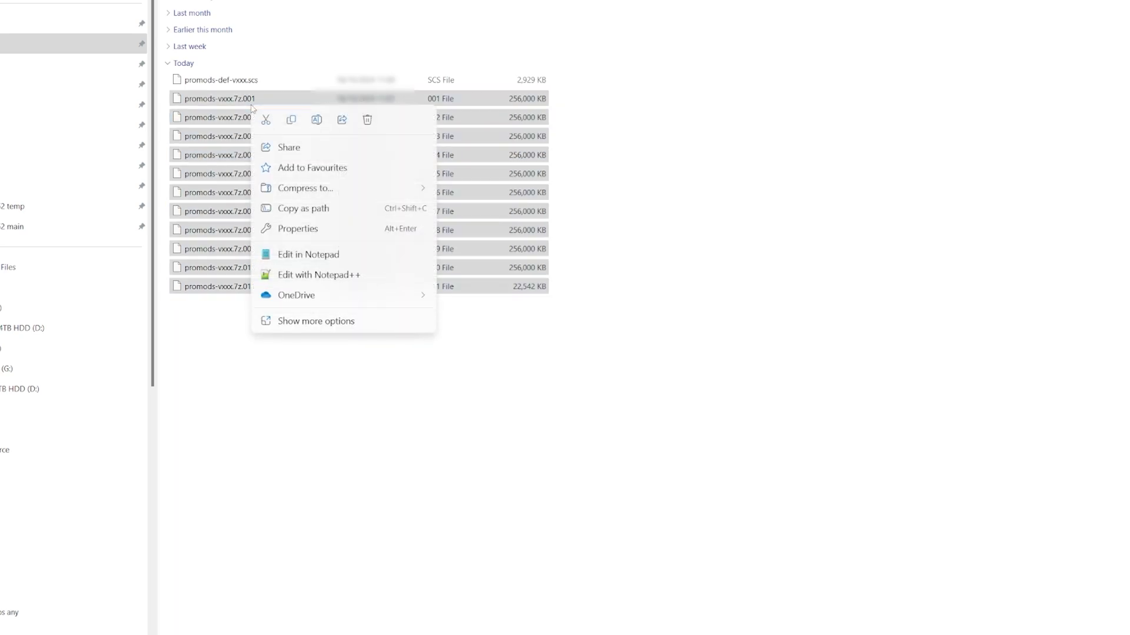
{"action": "left_click", "coordinate": [316, 322]}
{"action": "mouse_move", "coordinate": [368, 189]}
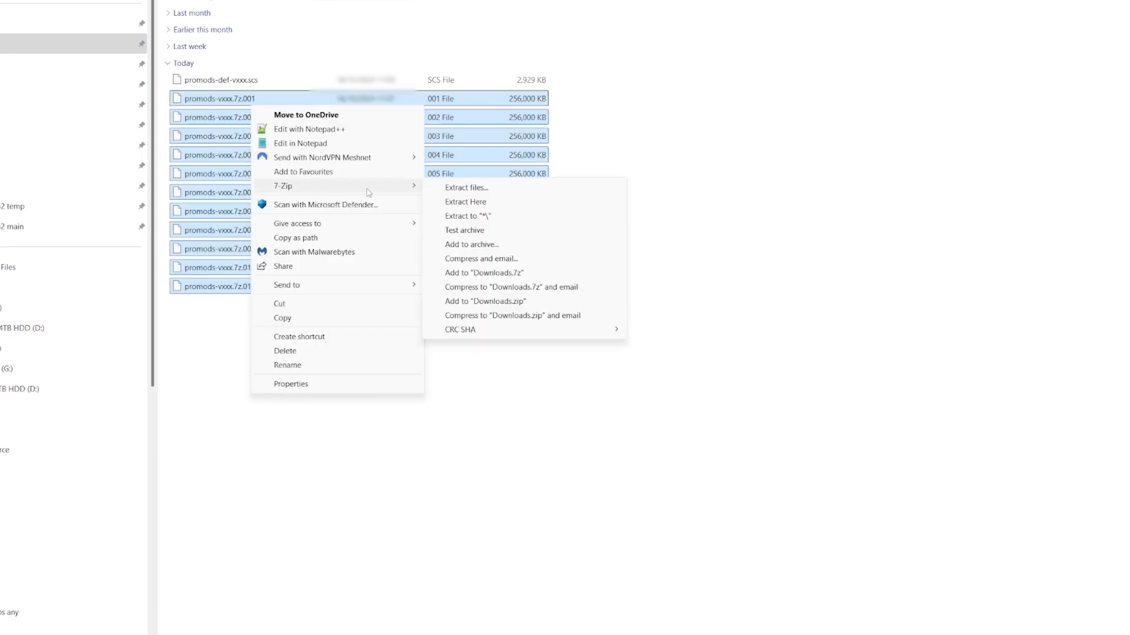
{"action": "left_click", "coordinate": [479, 204]}
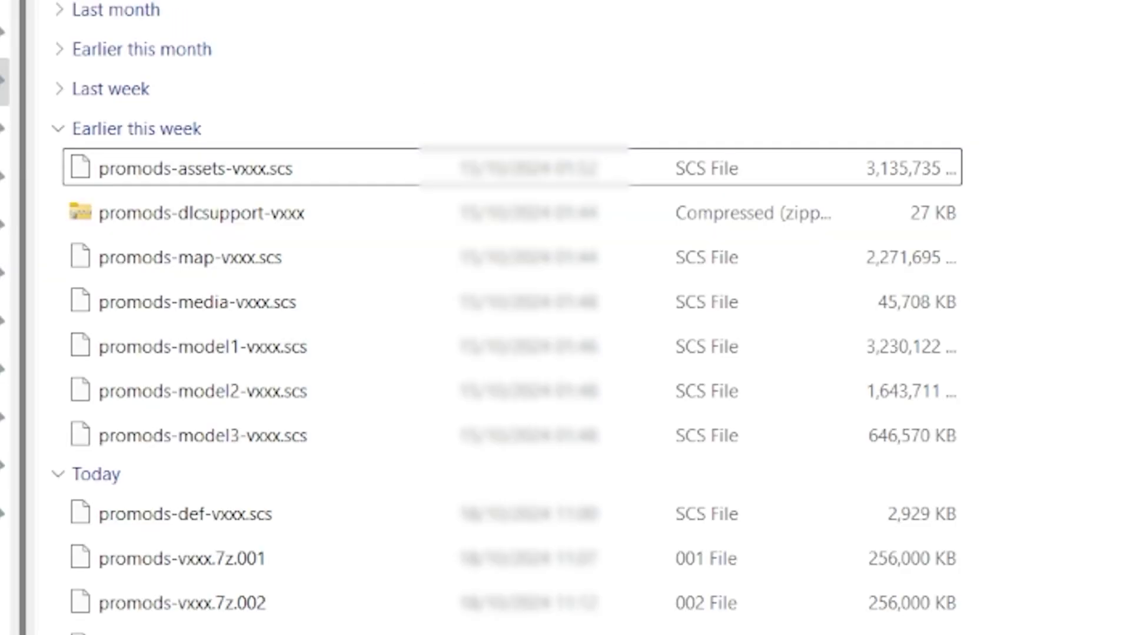
- Copy the seven extracted ProMods .scs files together with promods-def-vxxx.scs
{"action": "mouse_move", "coordinate": [1126, 426]}
{"action": "left_mouse_down"}
{"action": "mouse_move", "coordinate": [576, 276]}
{"action": "mouse_move", "coordinate": [411, 200]}
{"action": "mouse_move", "coordinate": [232, 166]}
{"action": "left_mouse_up"}
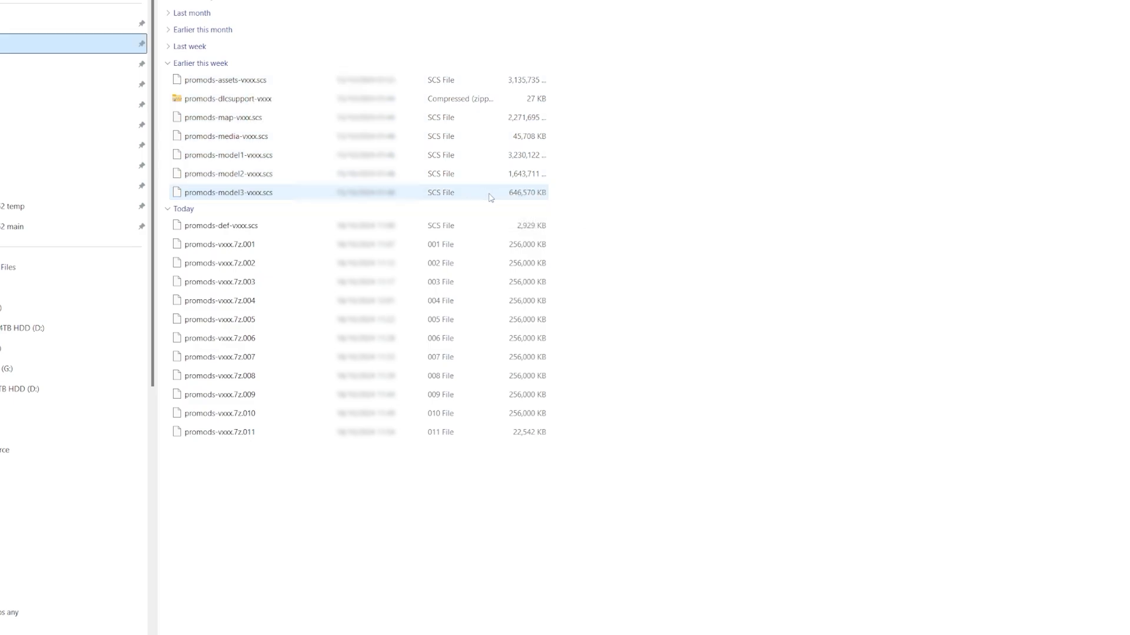
{"action": "mouse_move", "coordinate": [573, 194]}
{"action": "left_mouse_down"}
{"action": "mouse_move", "coordinate": [396, 88]}
{"action": "mouse_move", "coordinate": [372, 87]}
{"action": "left_mouse_up"}
{"action": "left_click", "coordinate": [241, 229], "text": "ctrl"}
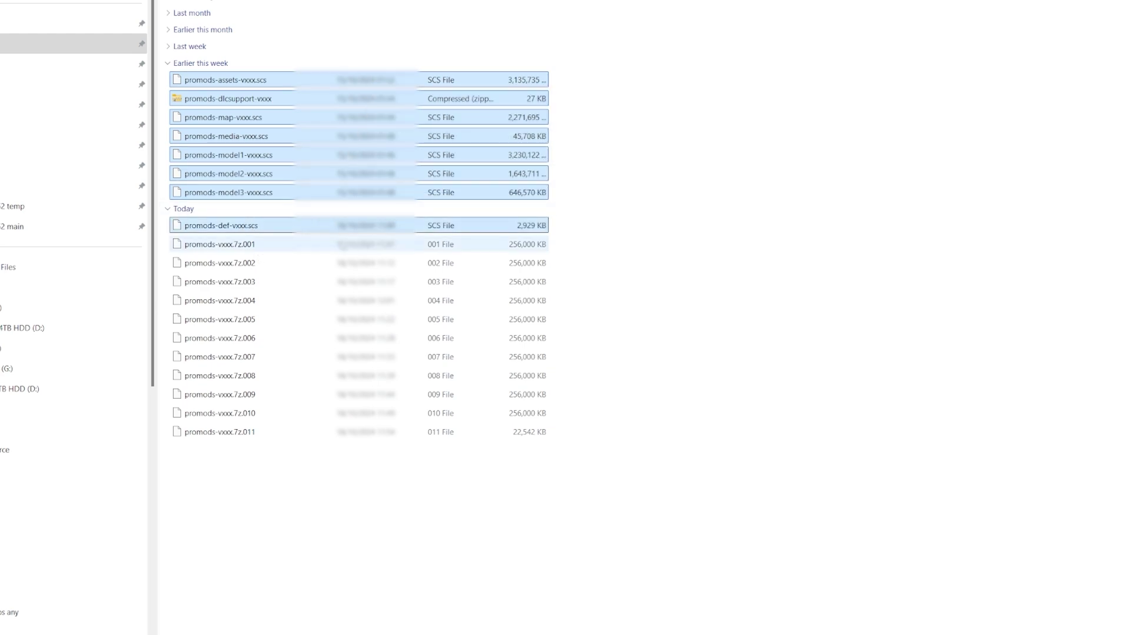
{"action": "right_click", "coordinate": [299, 136]}
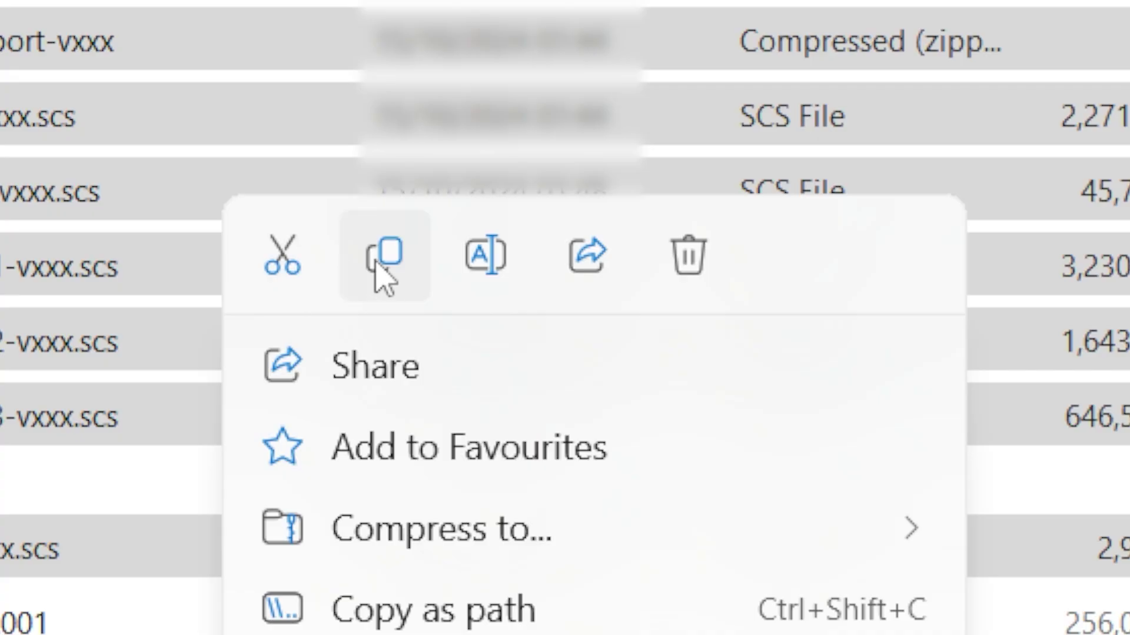
{"action": "left_click", "coordinate": [339, 156]}
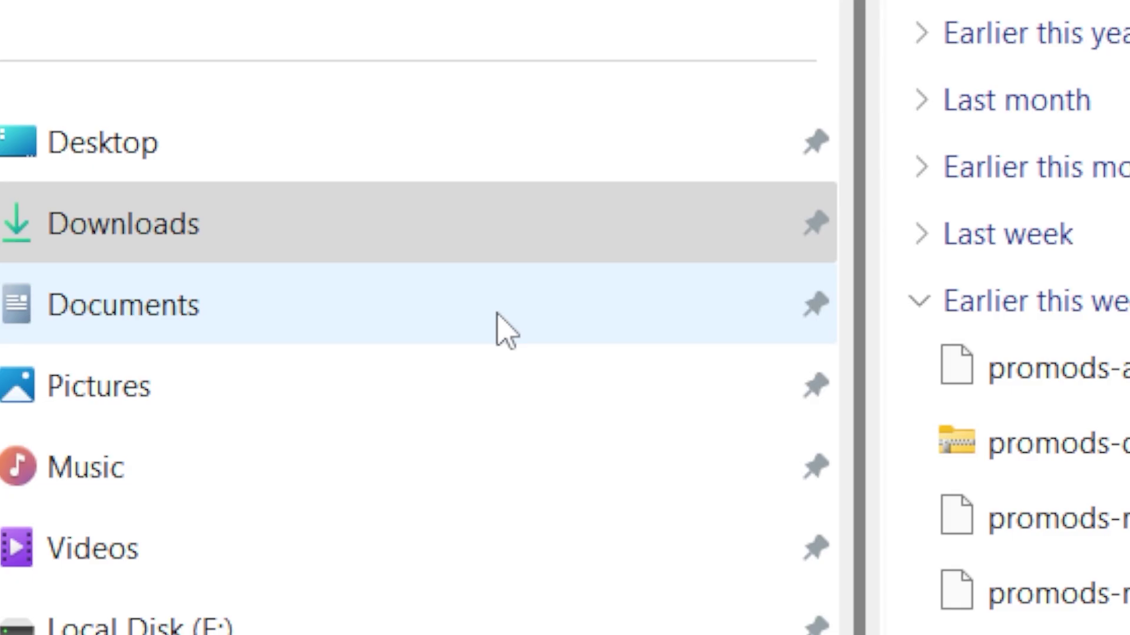
- Navigate to Documents > Euro Truck Simulator 2 > mod folder
{"action": "left_click", "coordinate": [497, 330]}
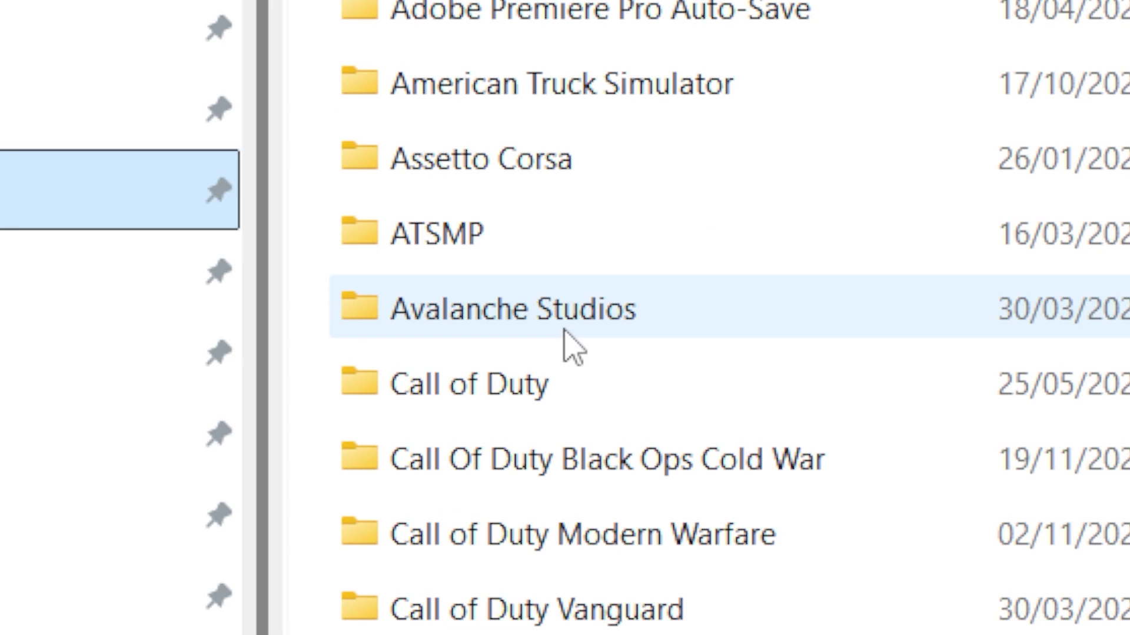
{"action": "scroll", "coordinate": [606, 595], "scroll_direction": "down", "scroll_amount": 1}
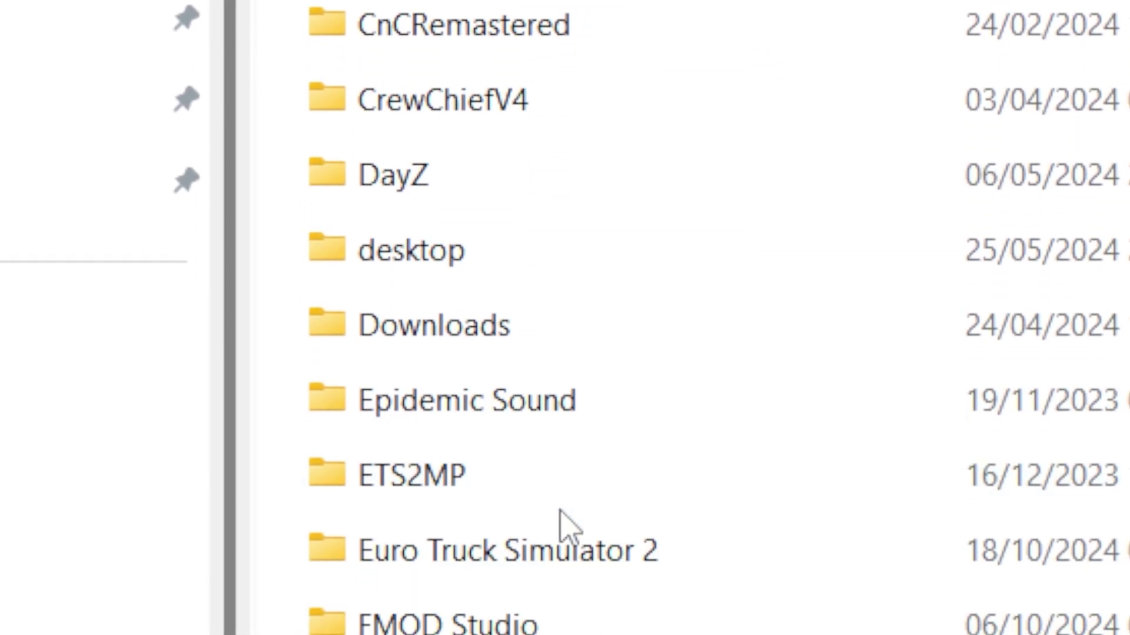
{"action": "left_click", "coordinate": [560, 536]}
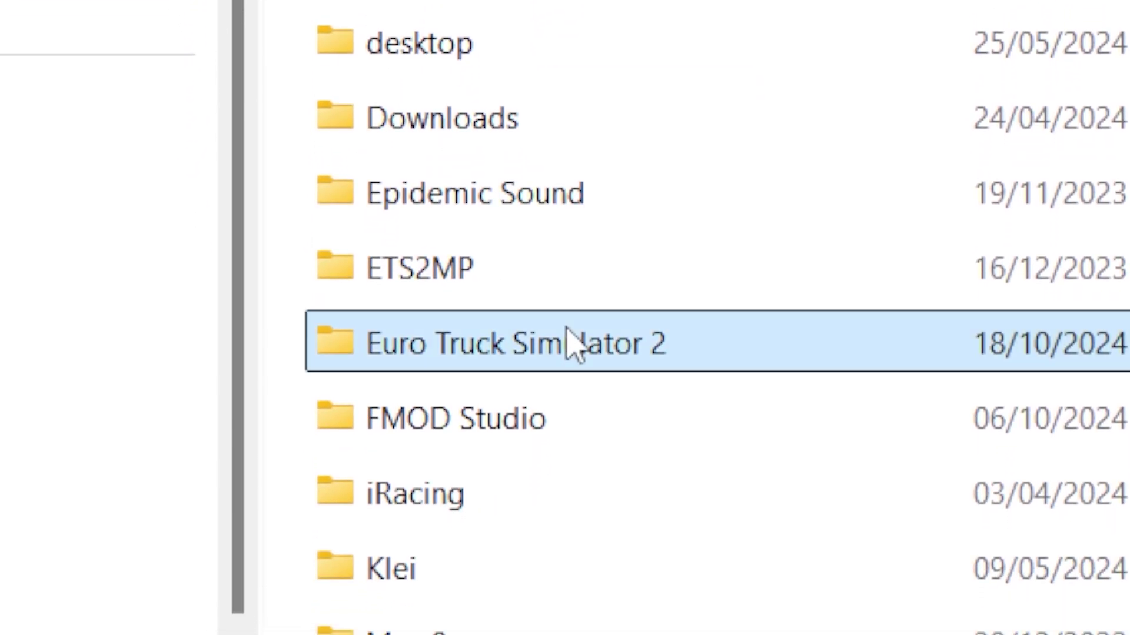
{"action": "double_click", "coordinate": [570, 343]}
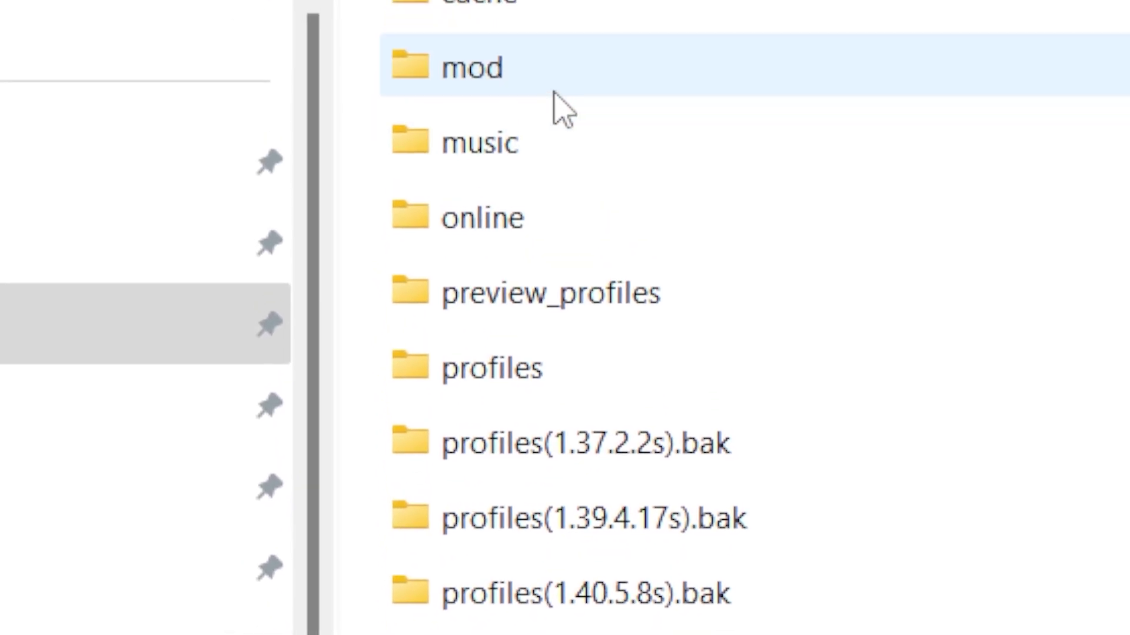
{"action": "mouse_move", "coordinate": [555, 93]}
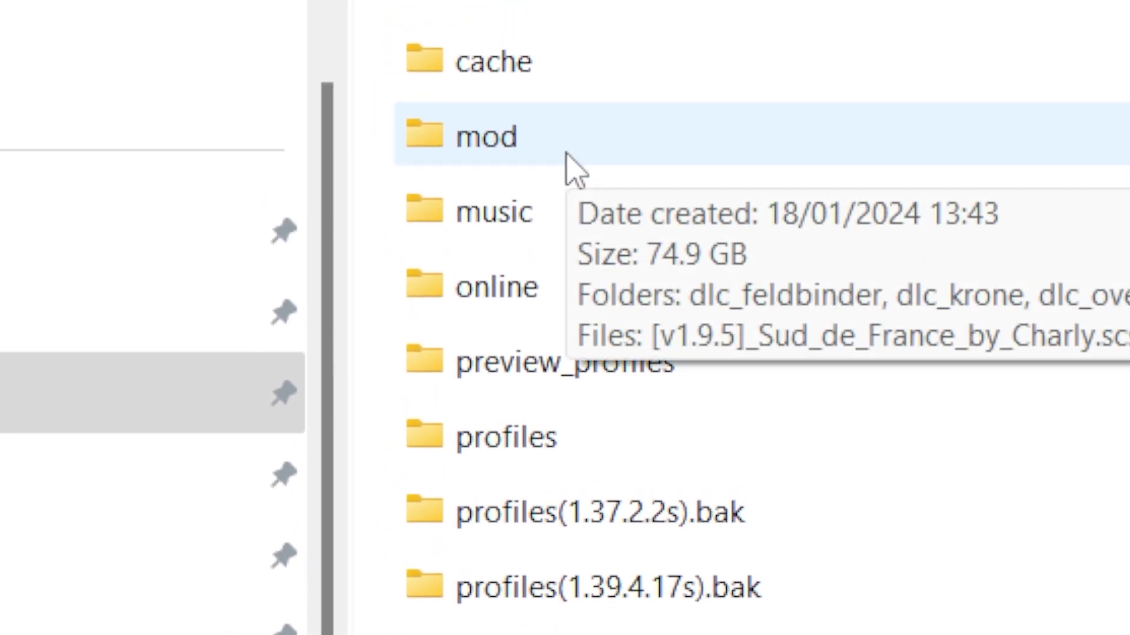
{"action": "double_click", "coordinate": [567, 162]}
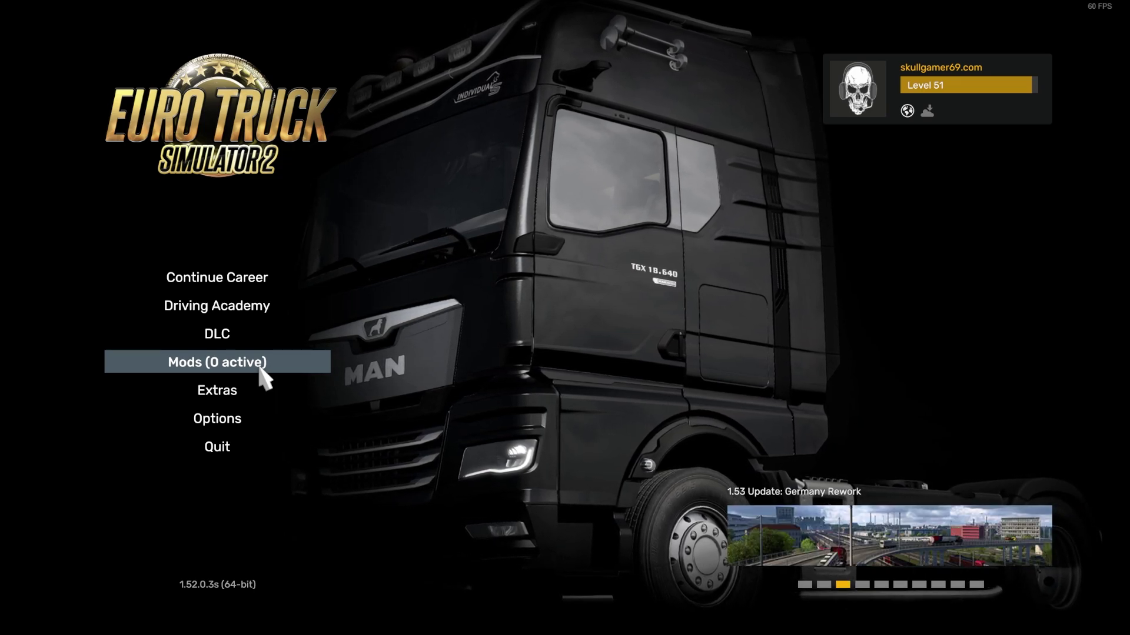
- Open the Mod Manager from the main menu, where 0 mods are active
{"action": "left_click", "coordinate": [263, 378]}
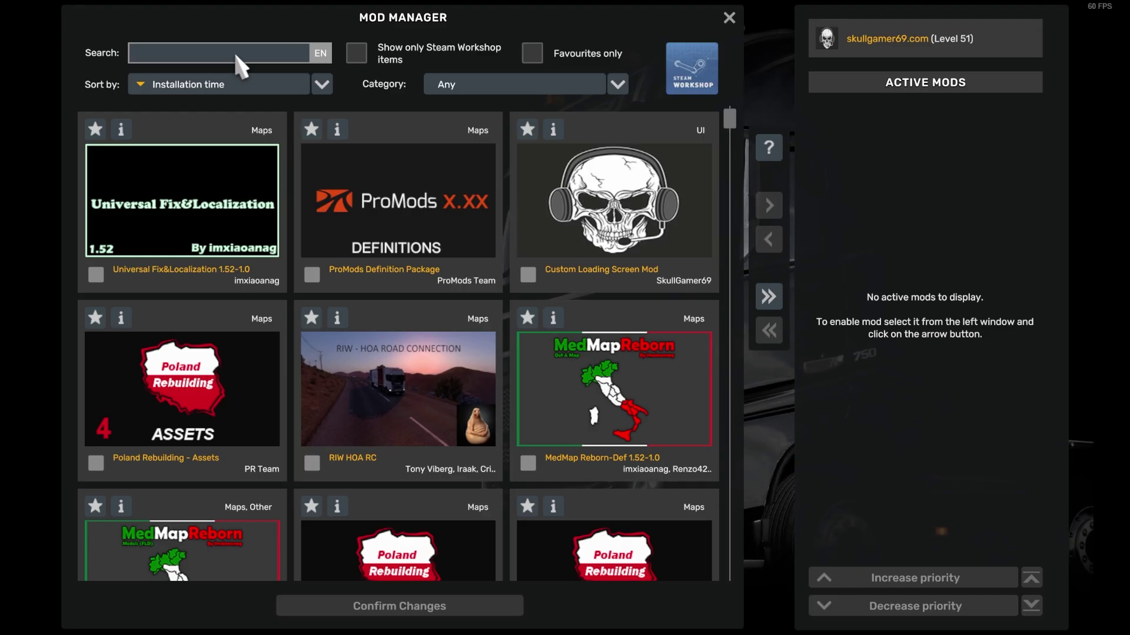
- Filter the mod list by 'pro' and select the promods-assets package
{"action": "type", "text": "pro"}
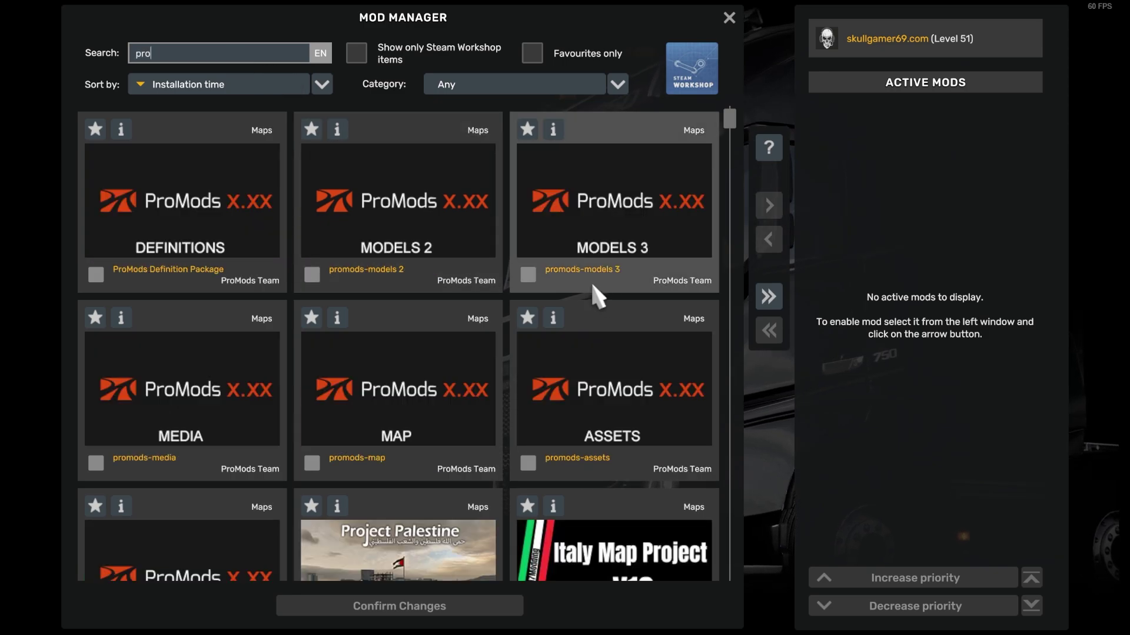
{"action": "scroll", "coordinate": [538, 359], "scroll_direction": "down", "scroll_amount": 1}
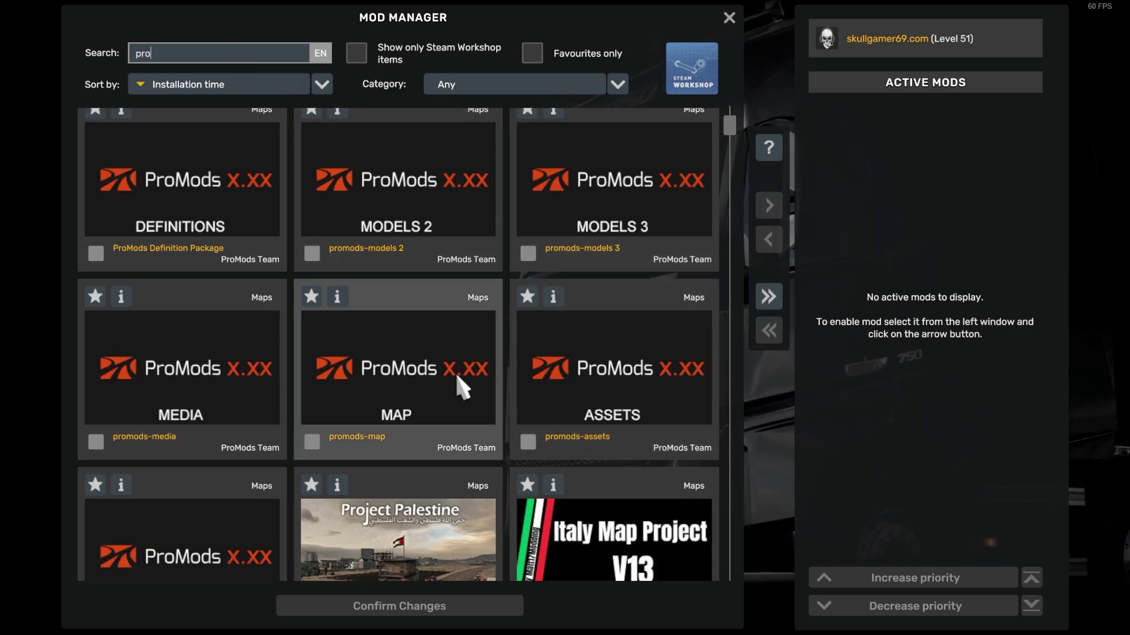
{"action": "scroll", "coordinate": [520, 212], "scroll_direction": "up", "scroll_amount": 1}
{"action": "scroll", "coordinate": [523, 215], "scroll_direction": "down", "scroll_amount": 1}
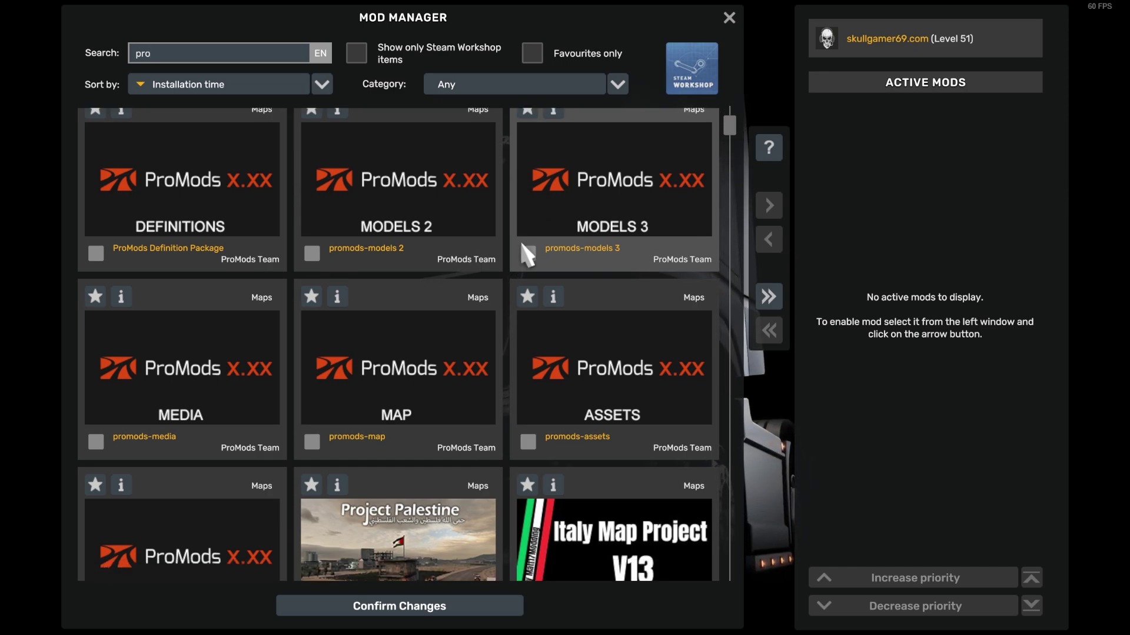
{"action": "scroll", "coordinate": [500, 215], "scroll_direction": "down", "scroll_amount": 2}
{"action": "left_click", "coordinate": [655, 327]}
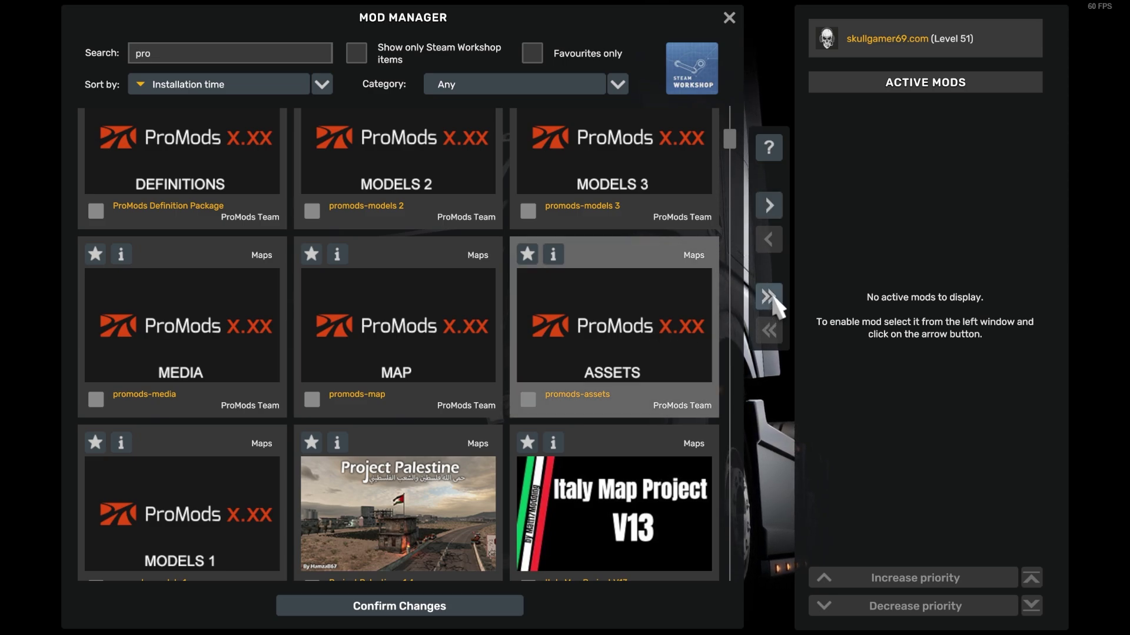
- Activate the promods-assets, promods-models 1 and promods-models 2 packages
{"action": "left_click", "coordinate": [772, 216]}
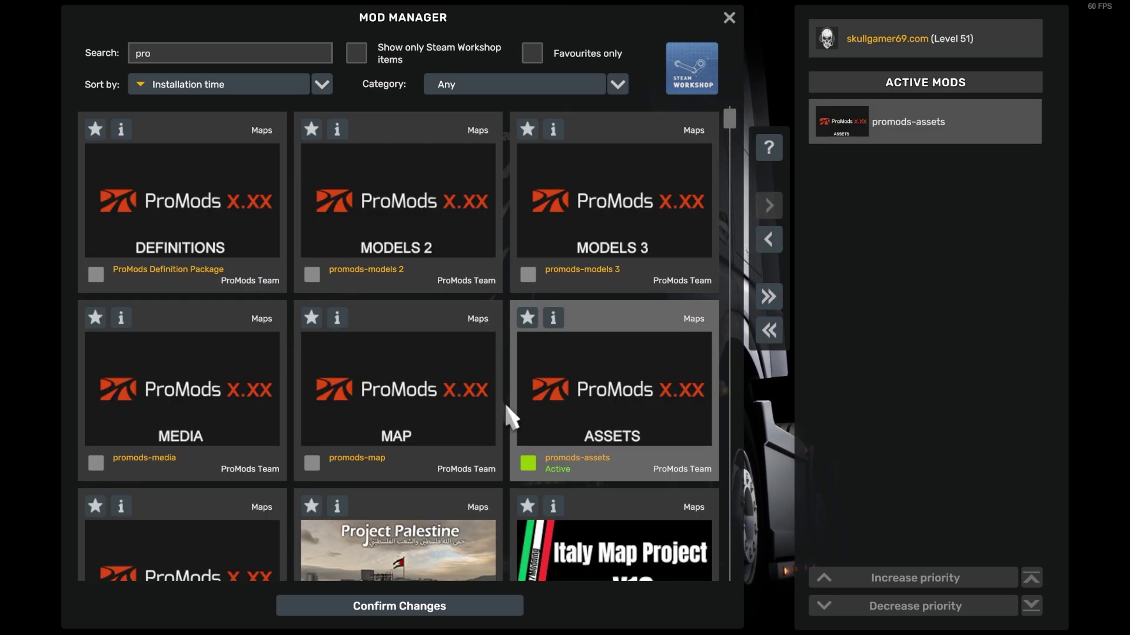
{"action": "scroll", "coordinate": [506, 412], "scroll_direction": "down", "scroll_amount": 5}
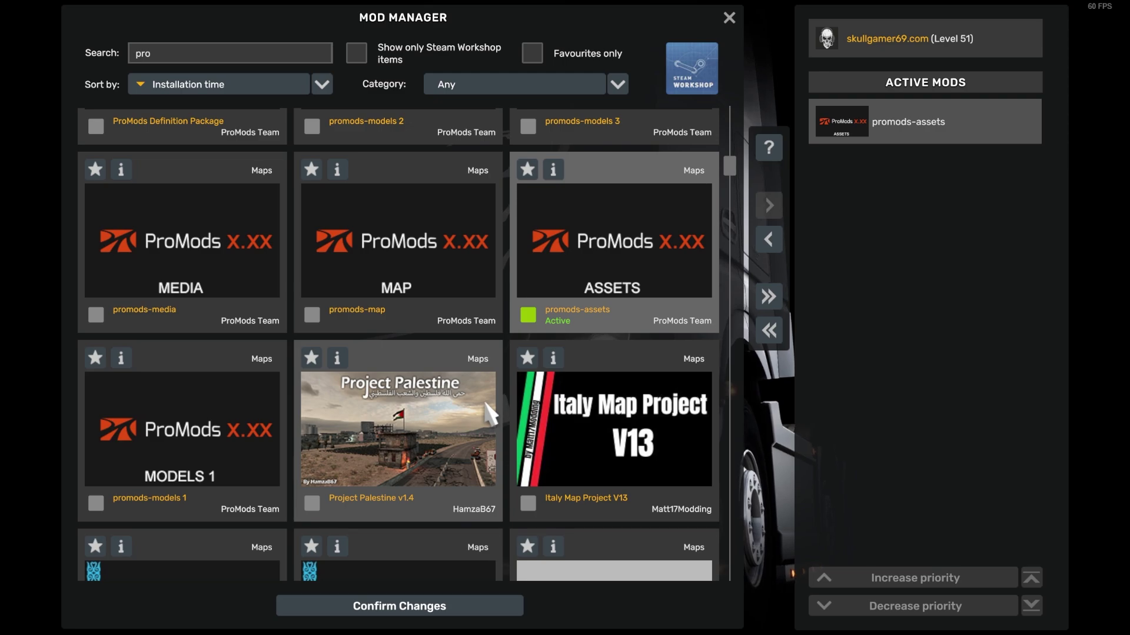
{"action": "left_click", "coordinate": [192, 451]}
{"action": "left_click", "coordinate": [769, 205]}
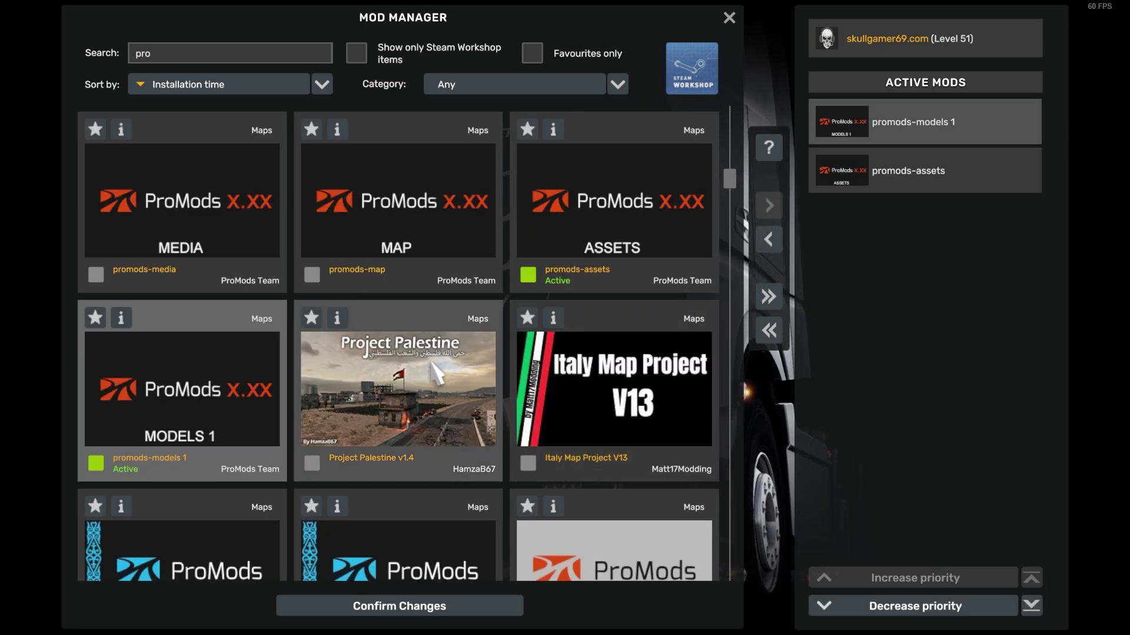
{"action": "scroll", "coordinate": [465, 362], "scroll_direction": "up", "scroll_amount": 5}
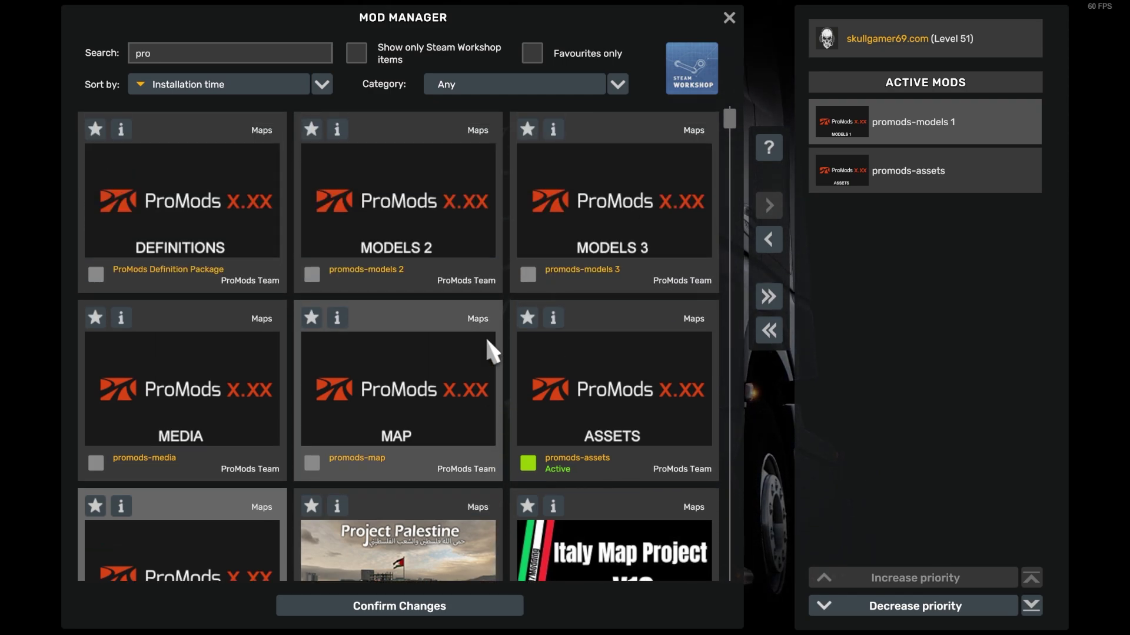
{"action": "left_click", "coordinate": [434, 239]}
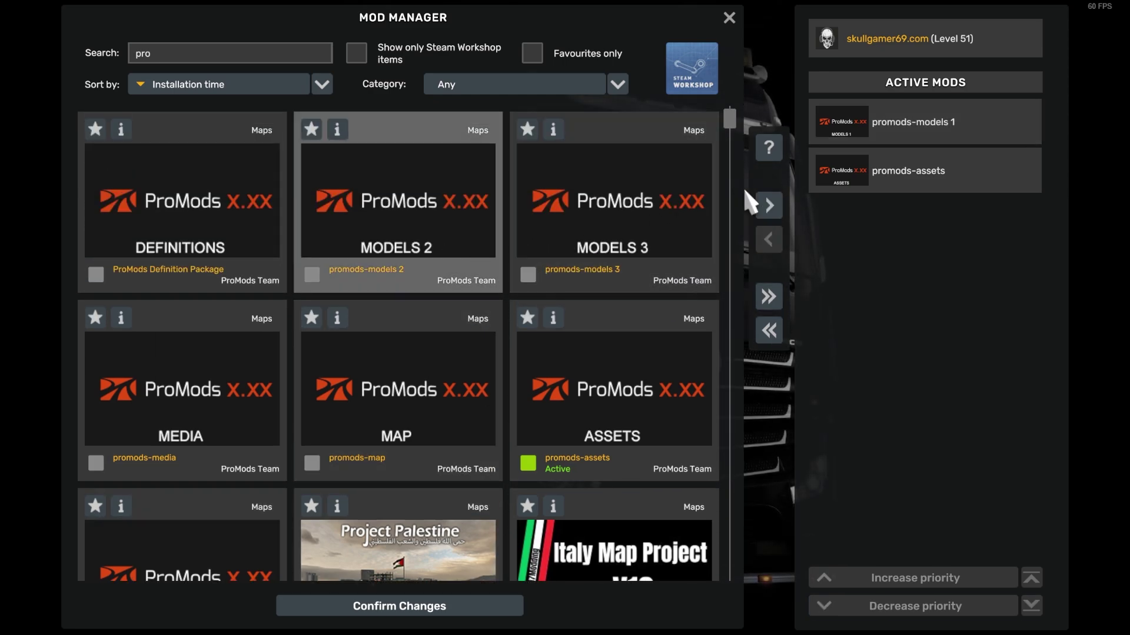
{"action": "left_click", "coordinate": [775, 203]}
- Activate promods-models 3, promods-media and promods-map, then select the ProMods Definition Package
{"action": "left_click", "coordinate": [613, 253]}
{"action": "left_click", "coordinate": [770, 212]}
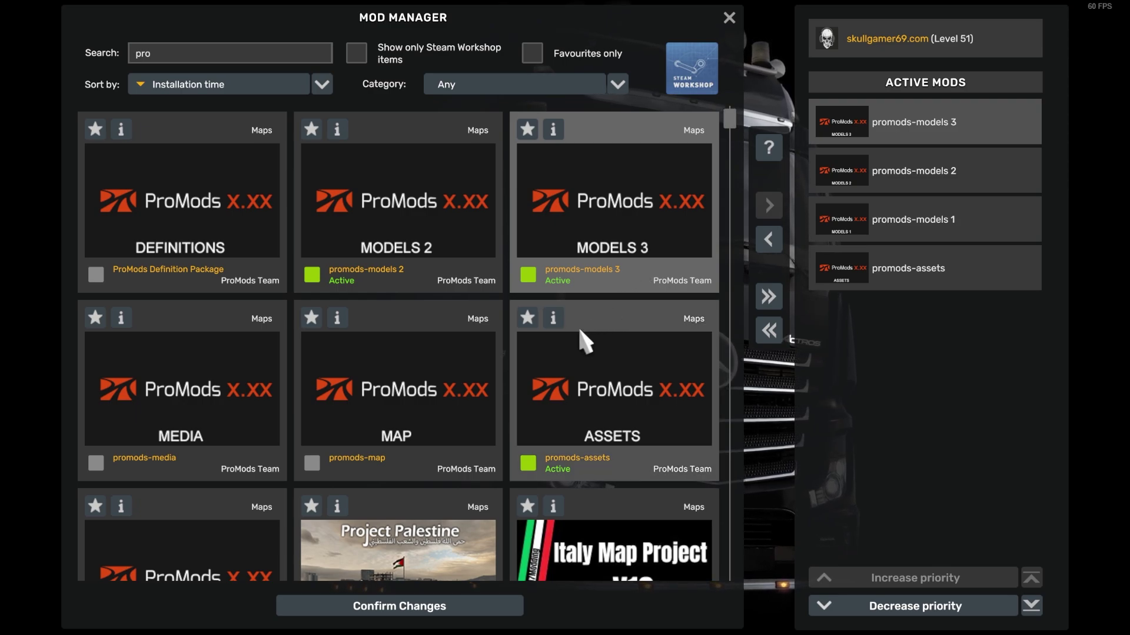
{"action": "left_click", "coordinate": [164, 384]}
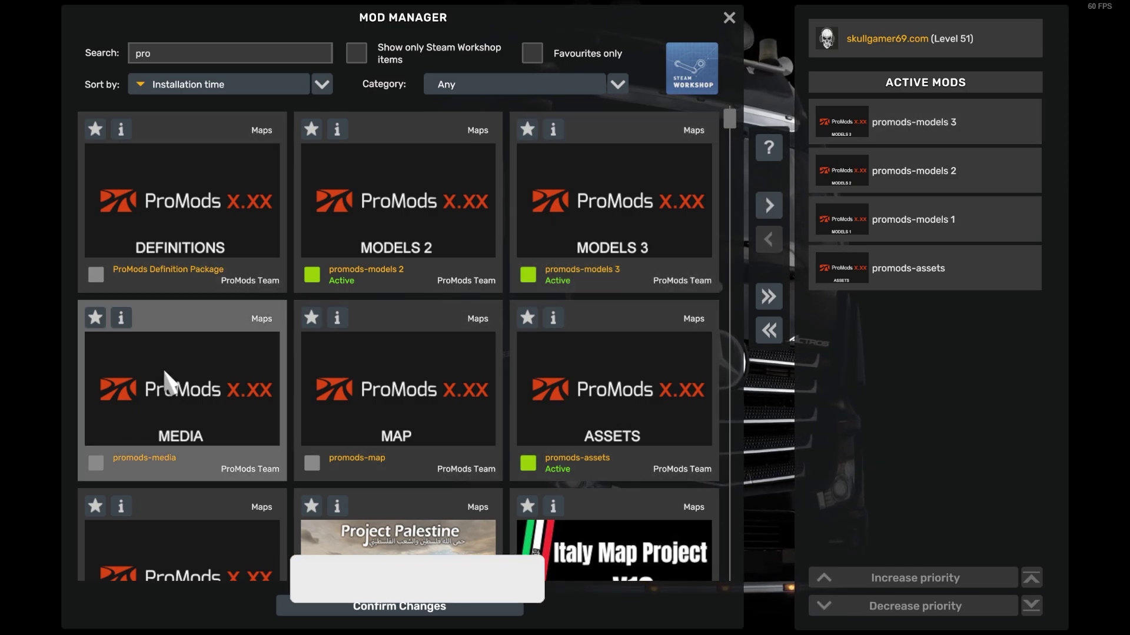
{"action": "left_click", "coordinate": [767, 206]}
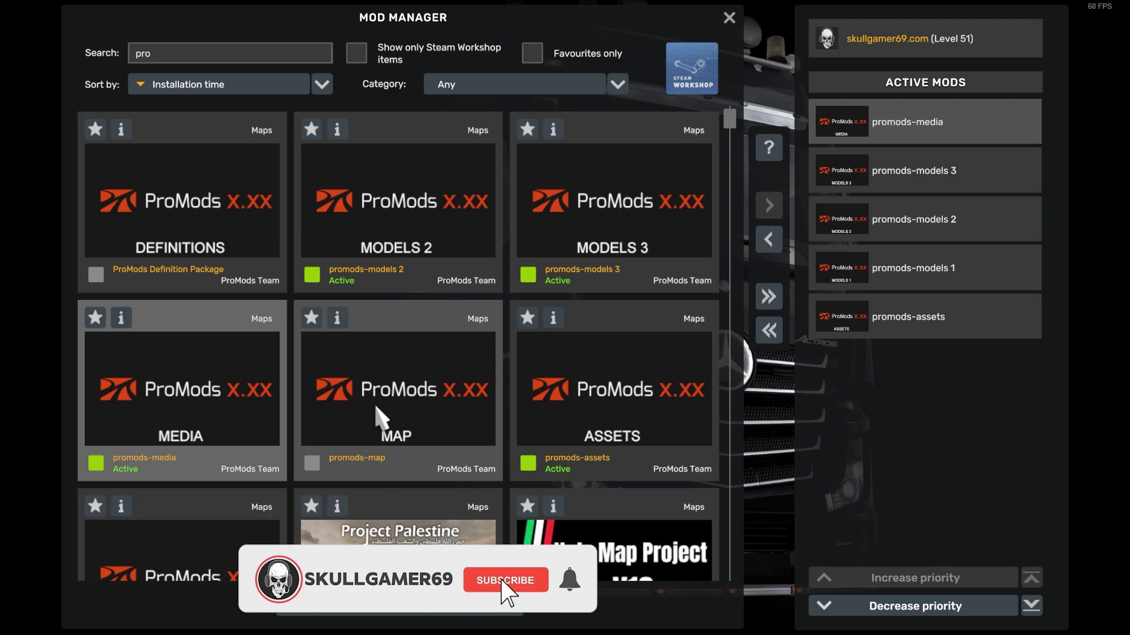
{"action": "left_click", "coordinate": [386, 423]}
{"action": "left_click", "coordinate": [770, 216]}
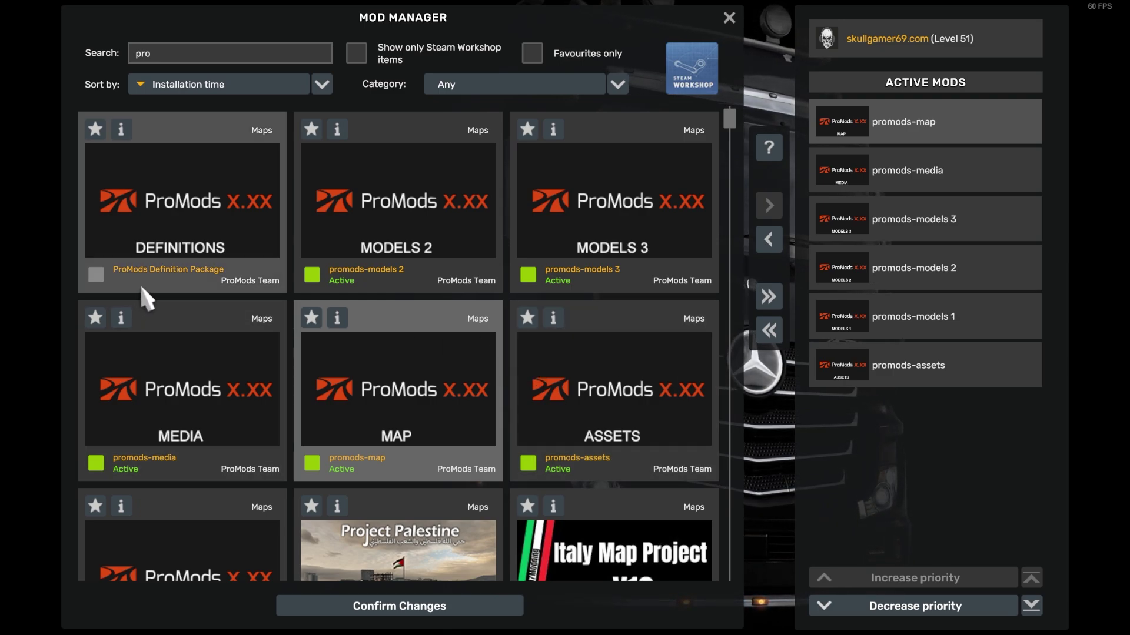
{"action": "left_click", "coordinate": [171, 279]}
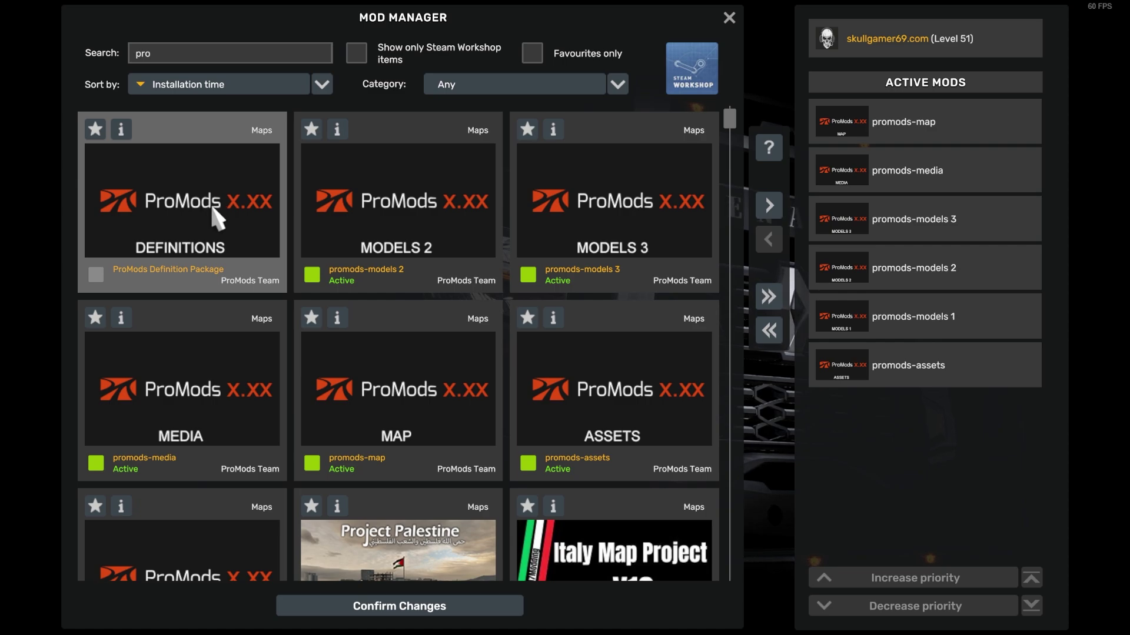
- Activate ProMods Definition Package and Custom Loading Screen Mod, then confirm changes with 8 mods active
{"action": "left_click", "coordinate": [777, 209]}
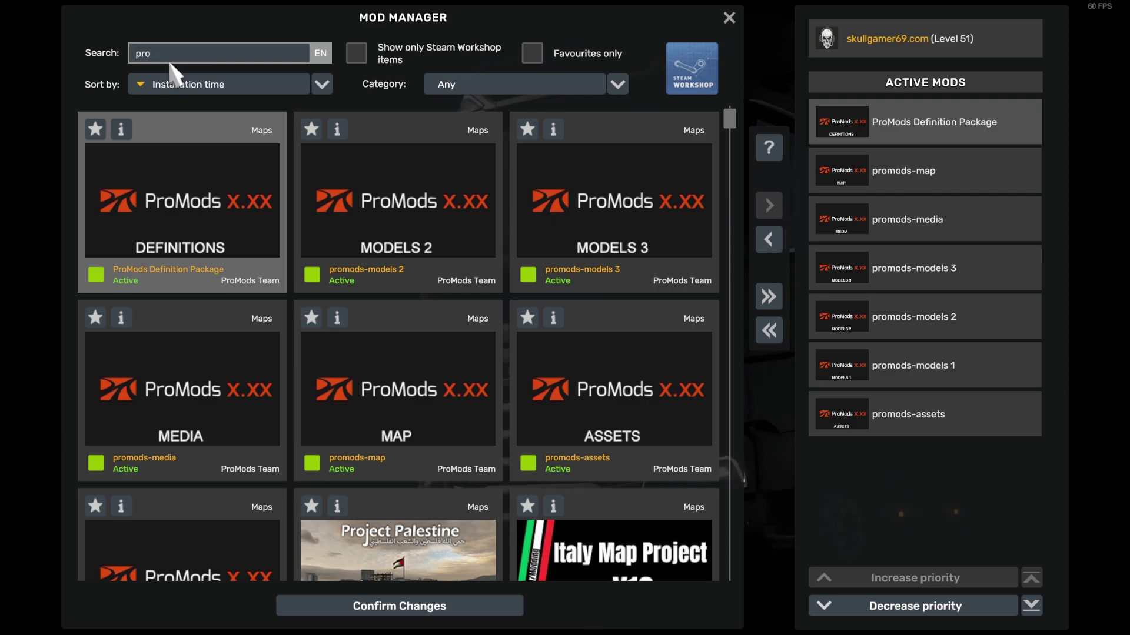
{"action": "key", "text": "BackSpace"}
{"action": "key", "text": "BackSpace"}
{"action": "key", "text": "BackSpace"}
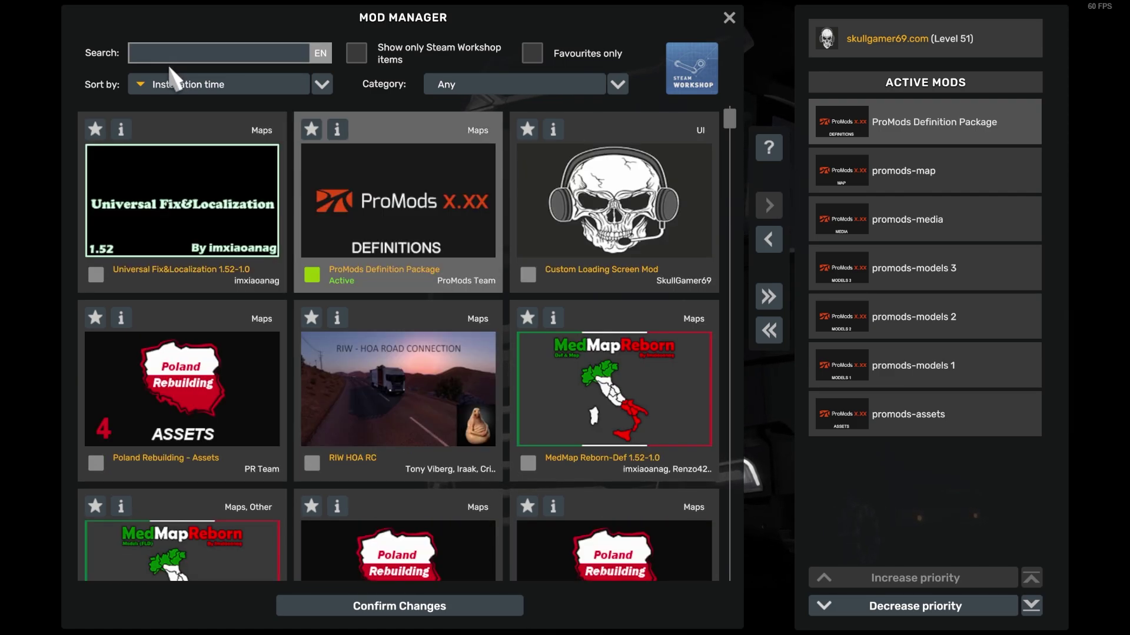
{"action": "left_click", "coordinate": [591, 253]}
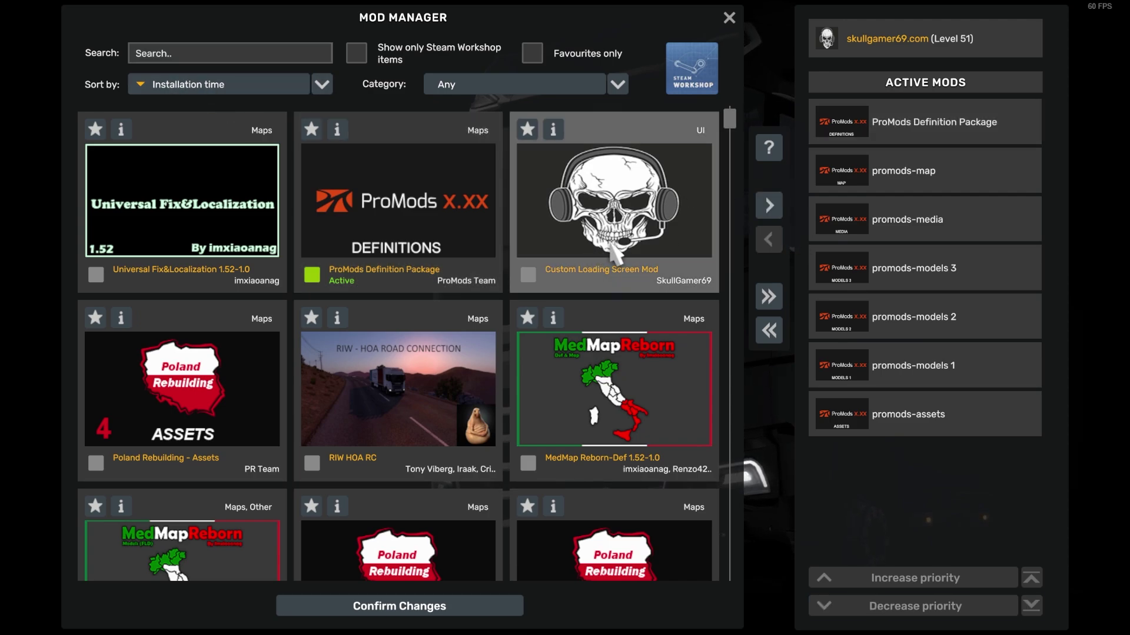
{"action": "left_click", "coordinate": [768, 206]}
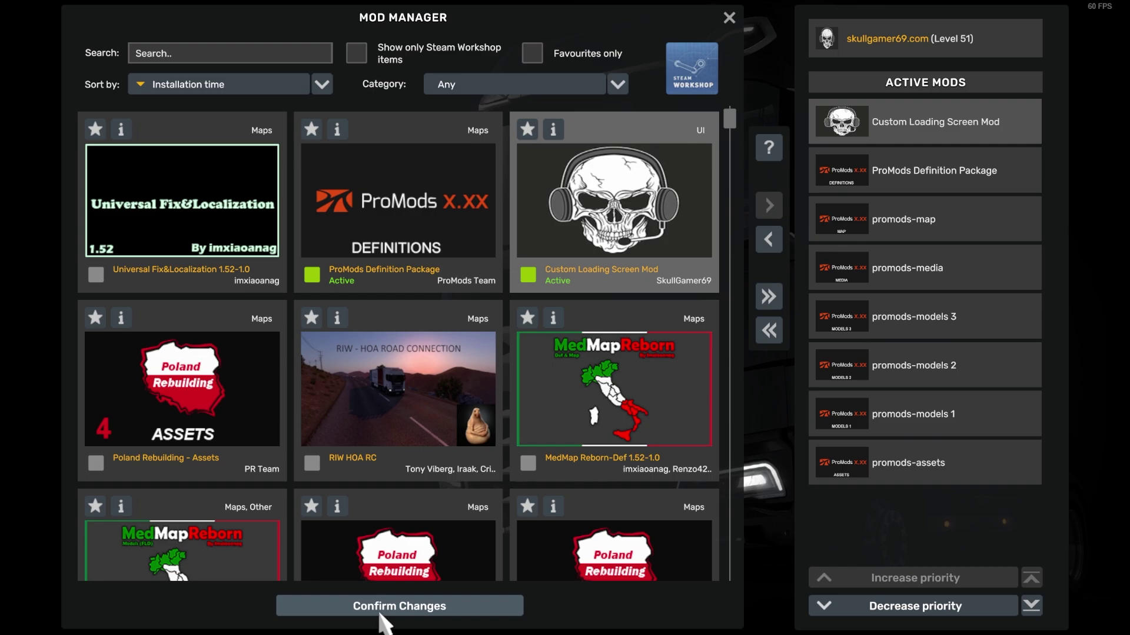
{"action": "left_click", "coordinate": [383, 612]}
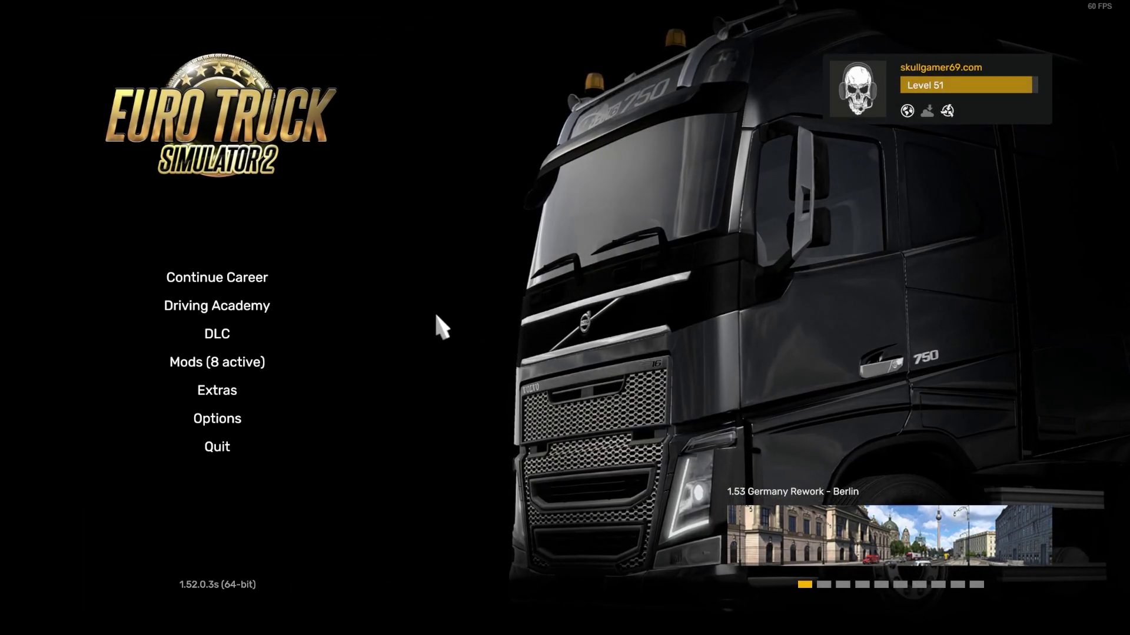
- Continue the existing career so it loads with the ProMods packages active
{"action": "left_click", "coordinate": [219, 287]}
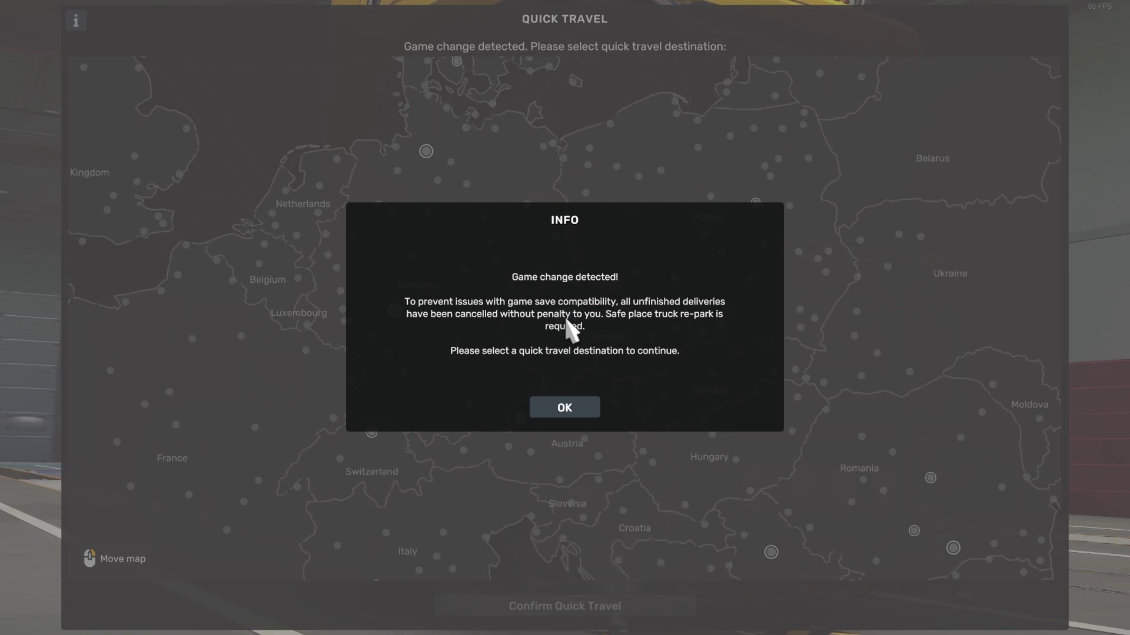
- Dismiss the unfinished-deliveries notice, then pan the map over the Balkans and back to Western Europe
{"action": "left_click", "coordinate": [541, 410]}
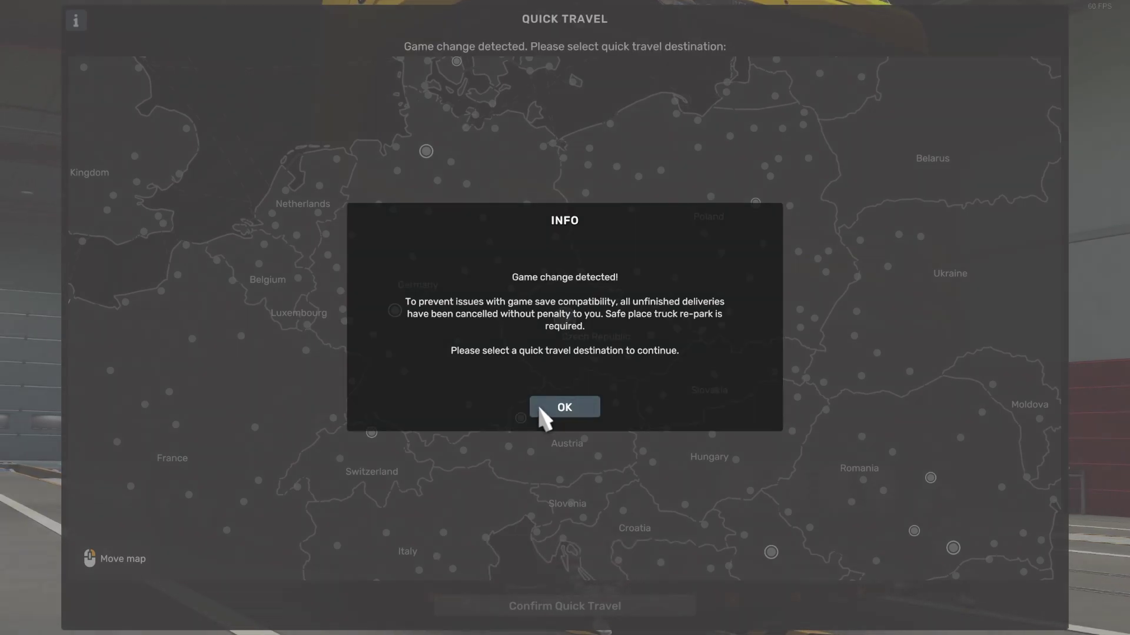
{"action": "mouse_move", "coordinate": [767, 350]}
{"action": "left_mouse_down"}
{"action": "mouse_move", "coordinate": [555, 353]}
{"action": "mouse_move", "coordinate": [597, 229]}
{"action": "mouse_move", "coordinate": [852, 410]}
{"action": "left_mouse_up"}
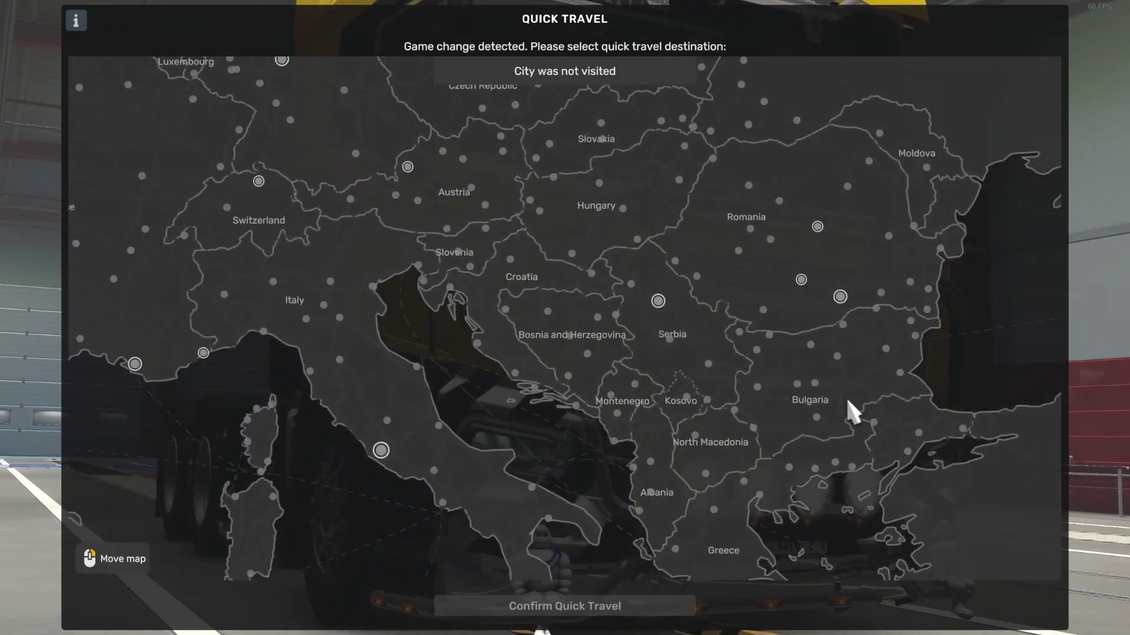
{"action": "mouse_move", "coordinate": [666, 356]}
{"action": "left_mouse_down"}
{"action": "mouse_move", "coordinate": [645, 302]}
{"action": "mouse_move", "coordinate": [1047, 235]}
{"action": "mouse_move", "coordinate": [1112, 118]}
{"action": "mouse_move", "coordinate": [976, 393]}
{"action": "mouse_move", "coordinate": [929, 594]}
{"action": "mouse_move", "coordinate": [461, 348]}
{"action": "left_mouse_up"}
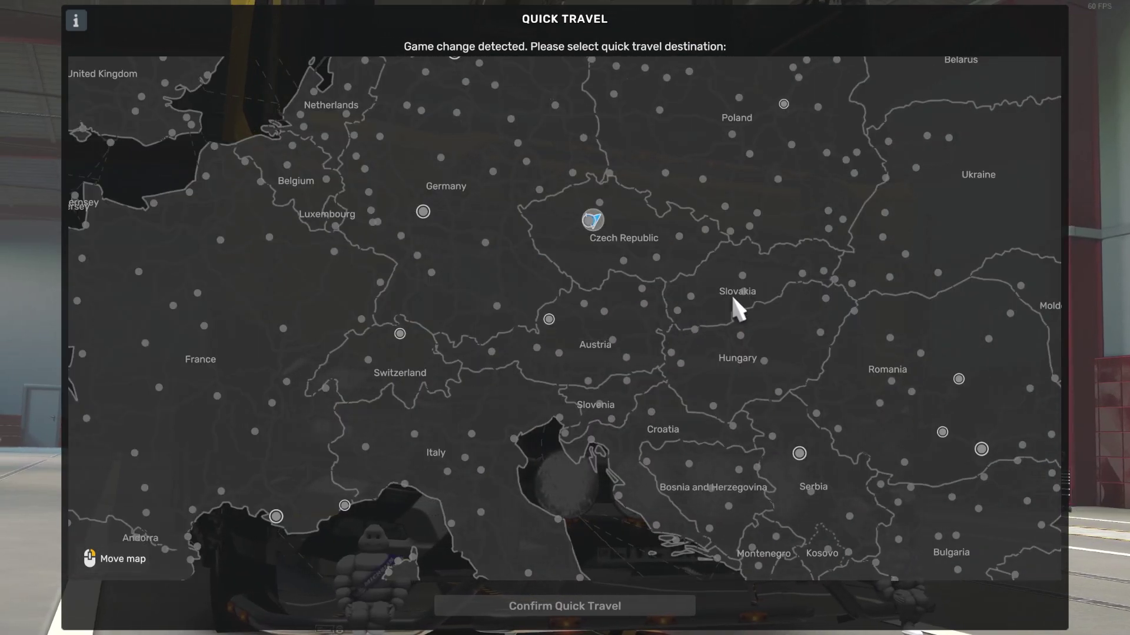